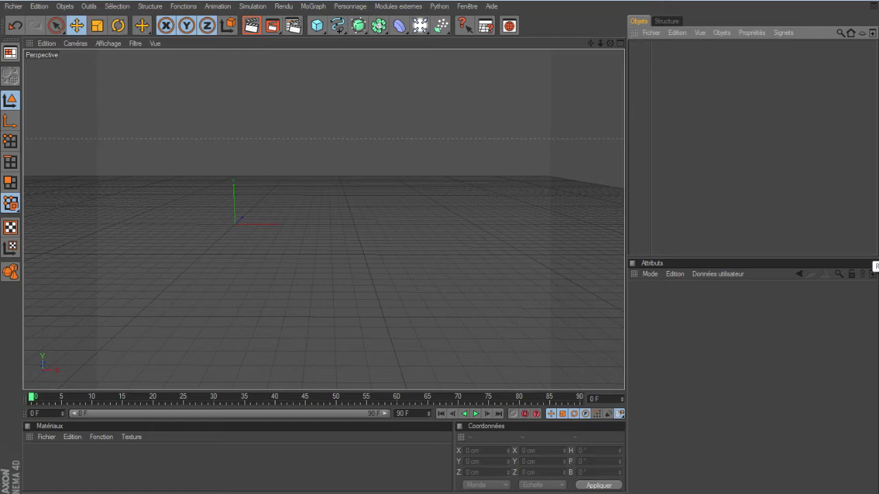
Set the render output resolution to the 1680 x 1050 screen preset.
left_click(294, 26)
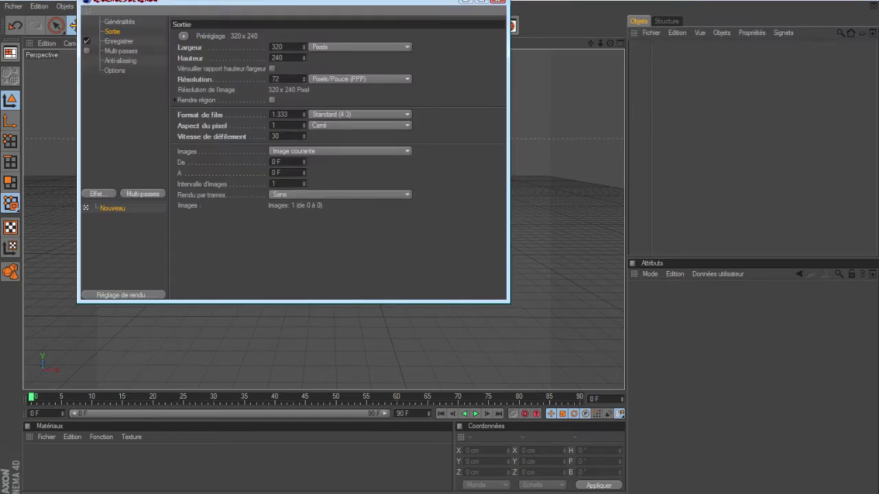
left_click_drag(296, 2, 383, 104)
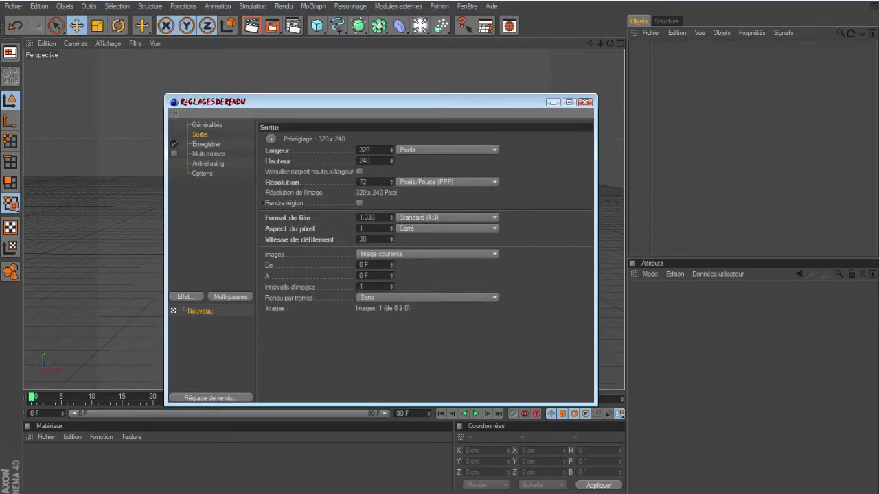
left_click(271, 138)
mouse_move(295, 150)
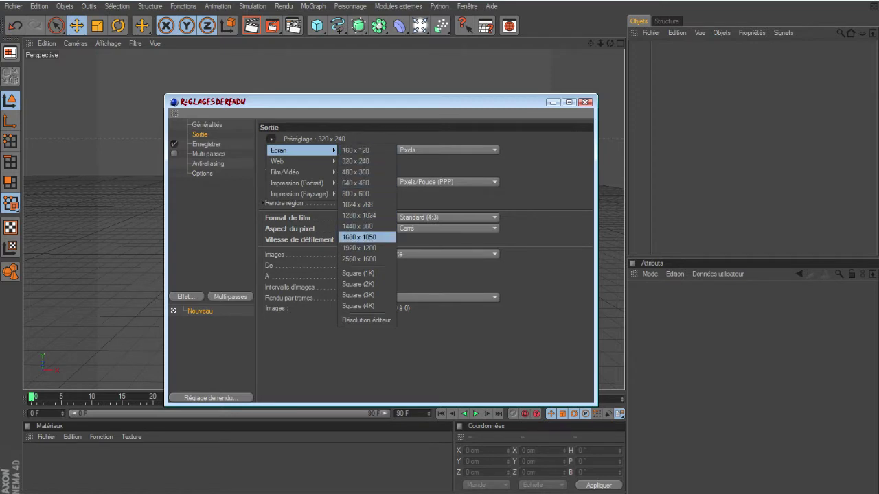
left_click(359, 236)
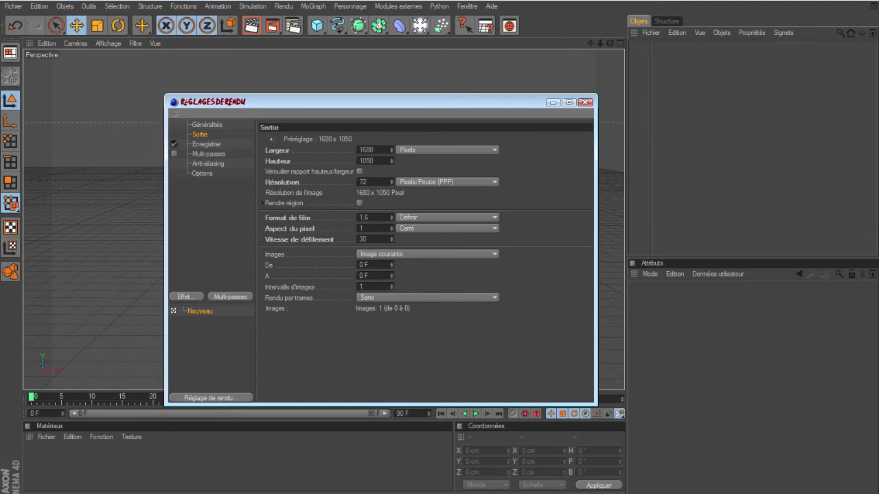
Set the render to save as JPEG under the file name "Wallpaper tuto" in the C4D documents folder.
left_click(207, 144)
left_click(386, 170)
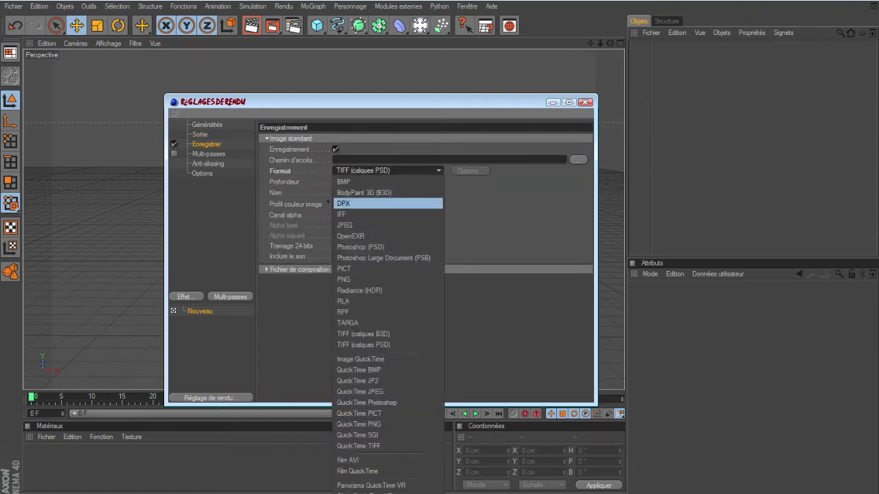
left_click(350, 226)
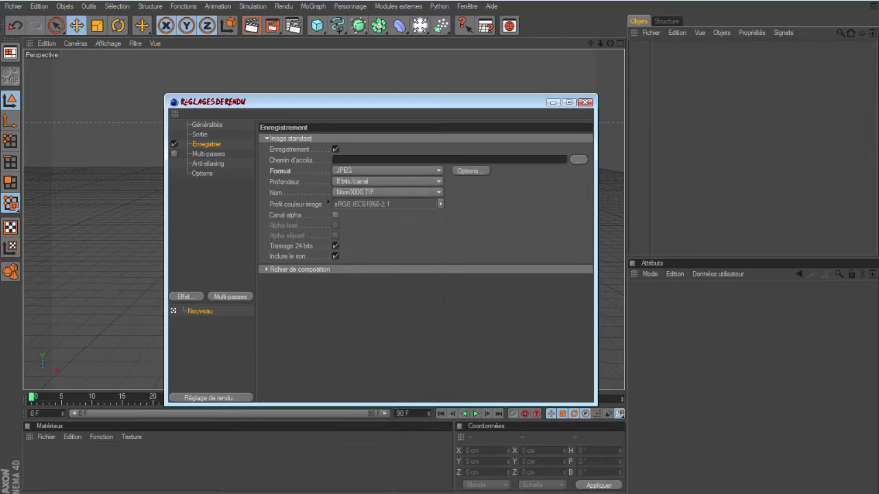
left_click(578, 160)
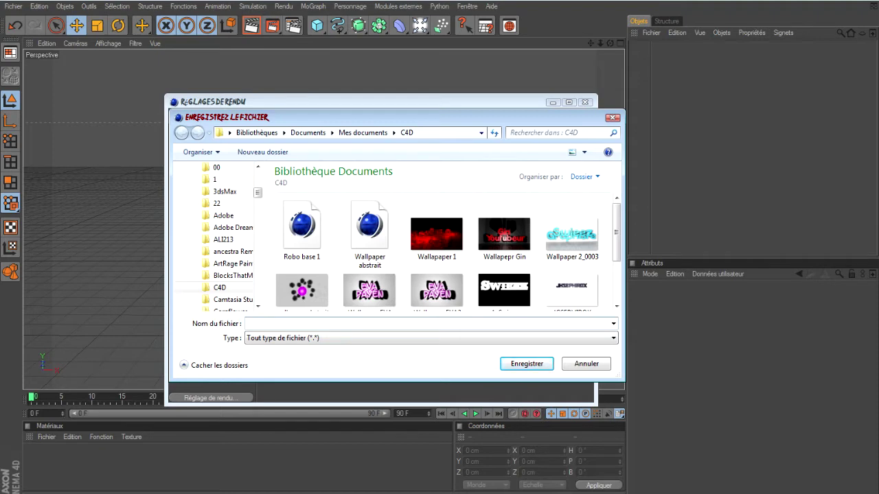
type("Wallpap")
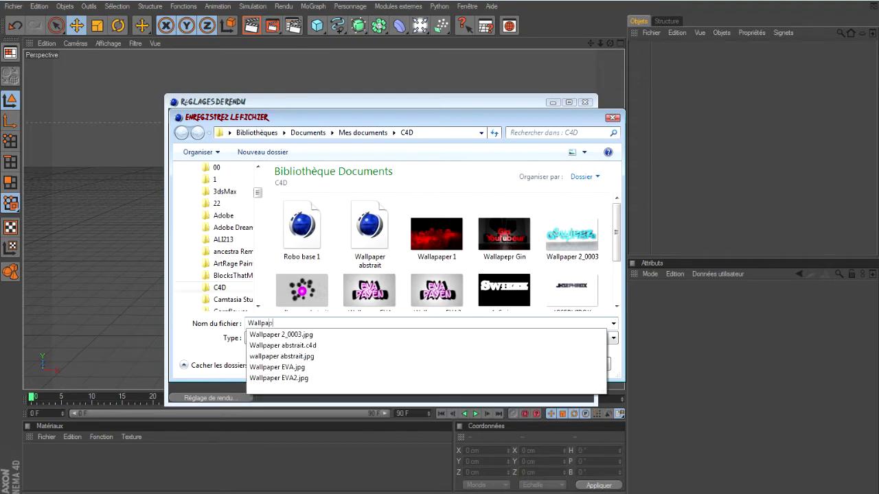
type("er tuto")
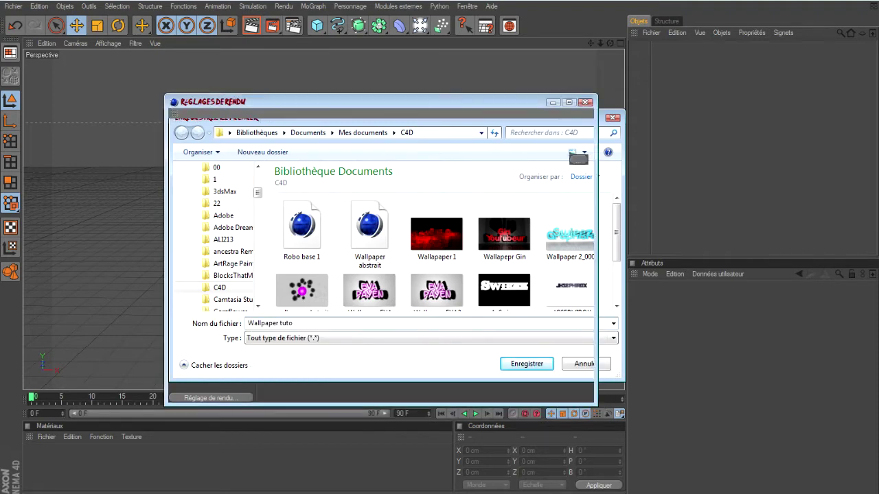
key("Return")
Set the render anti-aliasing to Au mieux with a maximum level of 2x2 and close the render settings.
left_click(208, 164)
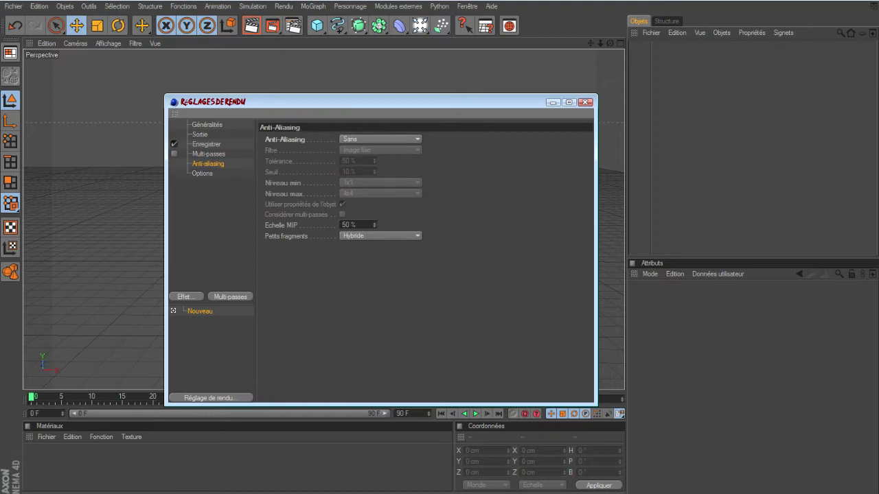
left_click(380, 139)
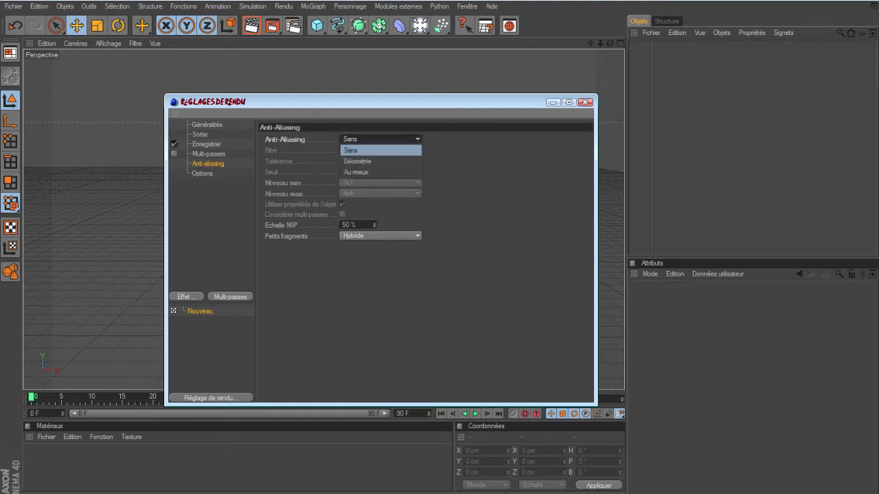
left_click(363, 172)
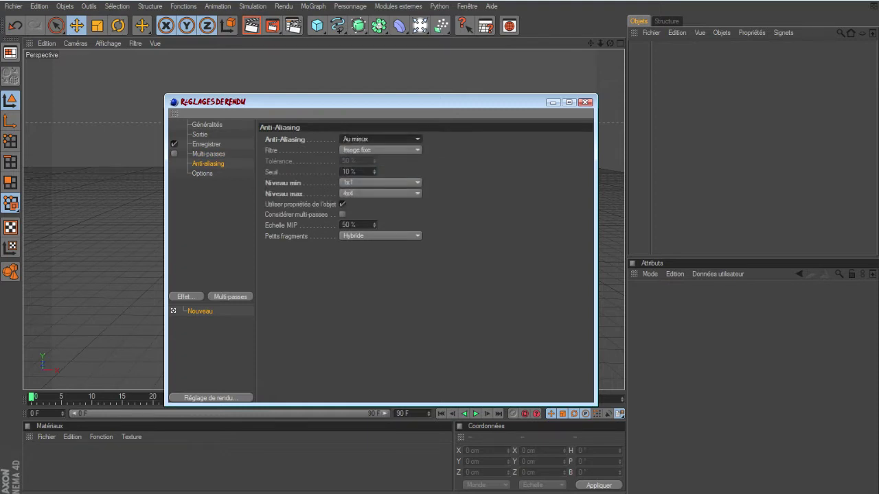
left_click(380, 193)
left_click(379, 215)
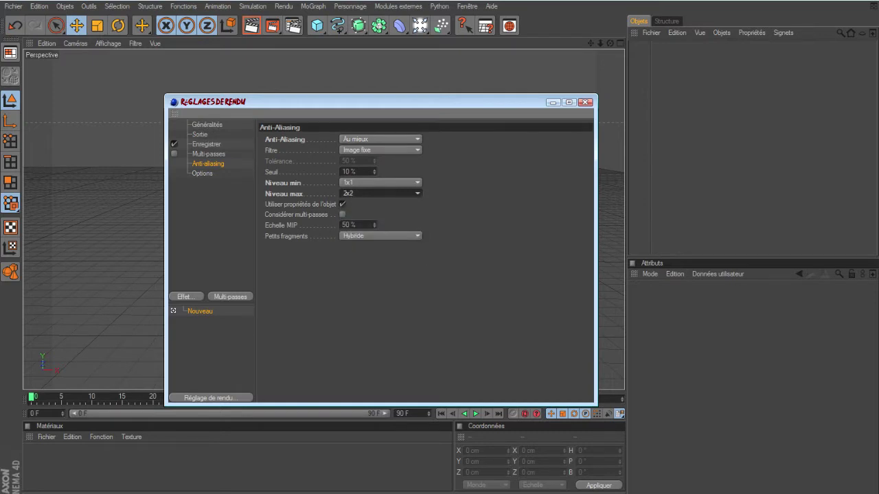
left_click(202, 174)
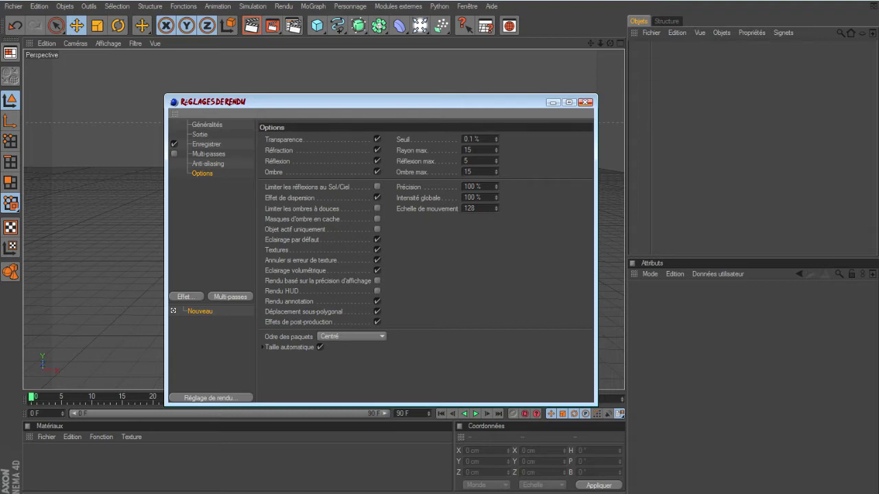
left_click(585, 102)
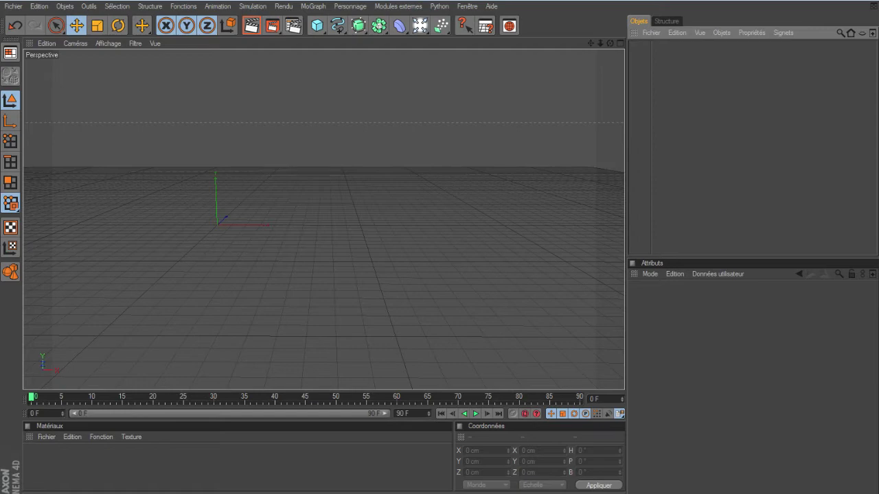
Add a sphere primitive and place it at about X 782, Y 259, Z 52 cm.
left_click_drag(316, 25, 433, 35)
left_click_drag(217, 224, 329, 188)
left_click_drag(317, 25, 411, 162)
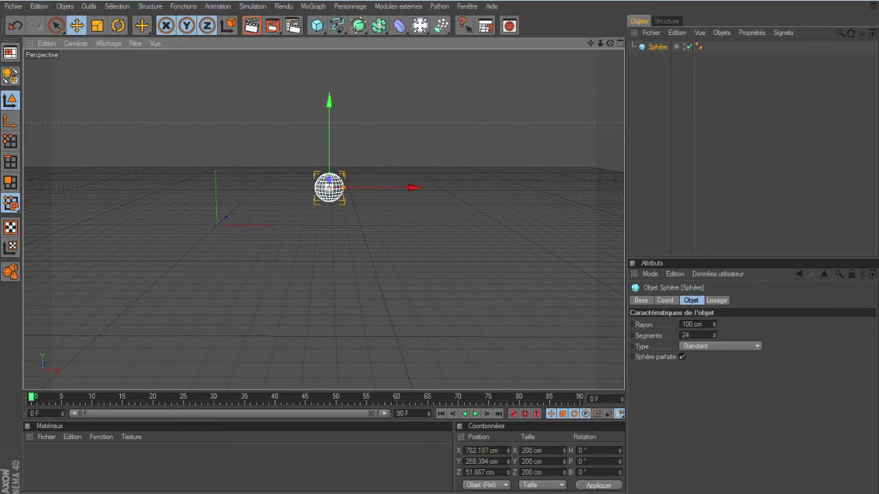
Set the sphere's radius to 400 cm.
double_click(692, 325)
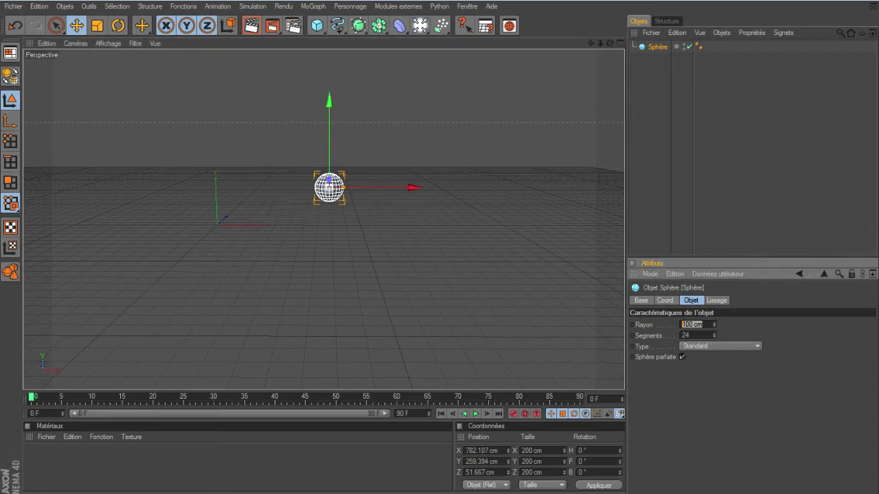
type("600")
key("Return")
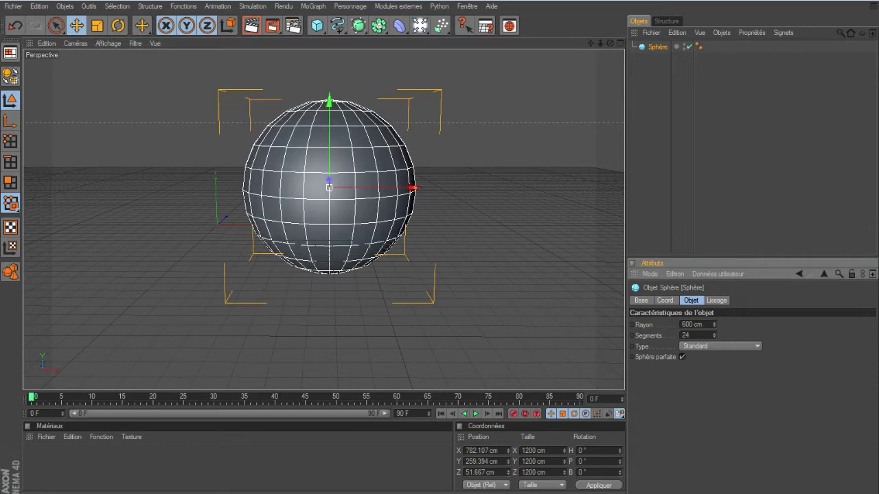
type("500")
key("Return")
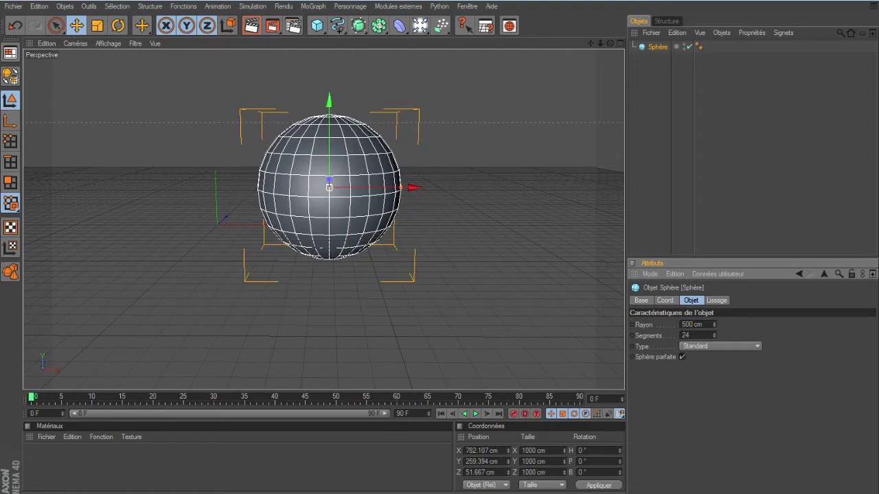
key("shift+Left")
type("4")
key("Return")
left_click(728, 137)
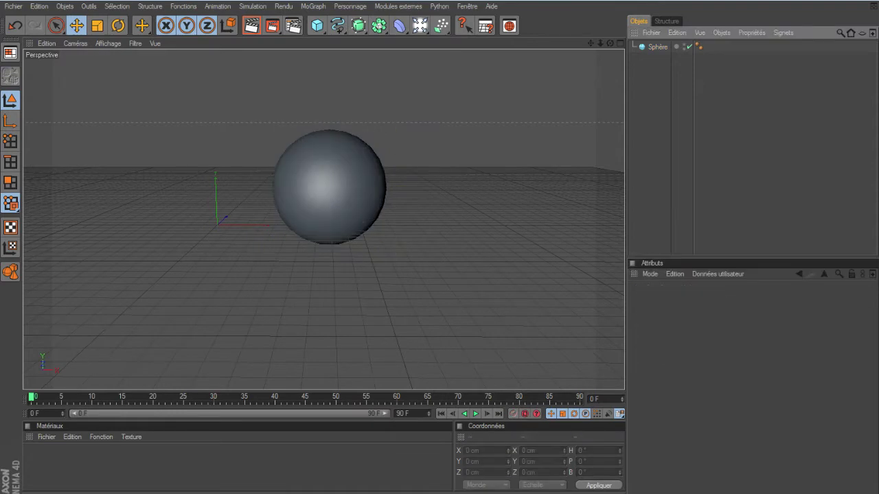
Move the large sphere up to about X 702, Y 440, Z 83 cm and deselect it.
left_click(330, 187)
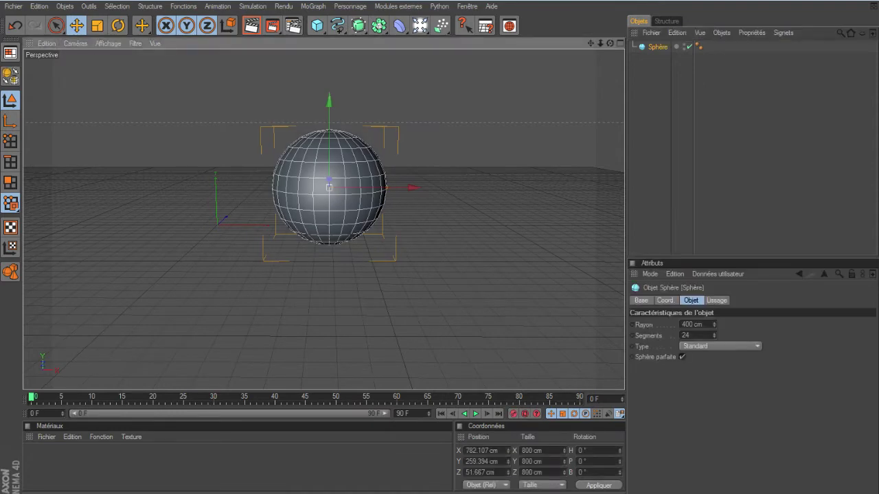
left_click_drag(330, 187, 319, 162)
scroll(318, 162, "down", 5)
scroll(320, 171, "up", 1)
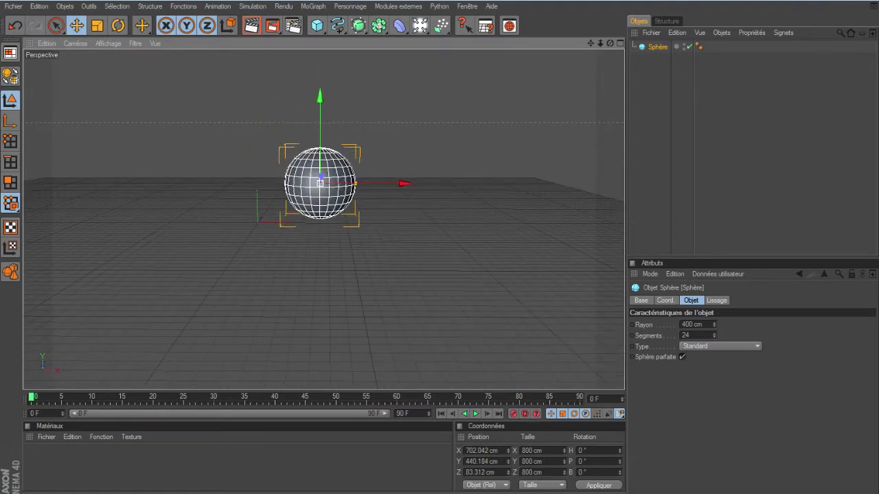
left_click(693, 130)
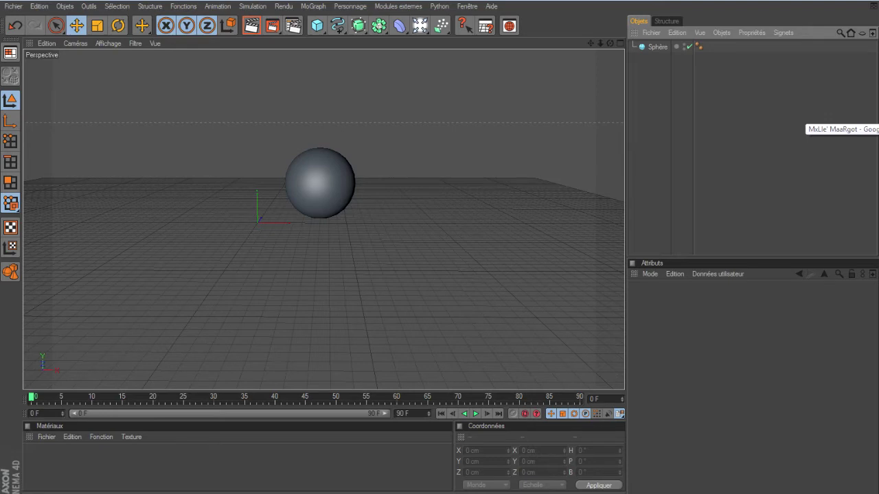
Add a second sphere with a 200 cm radius and place it at about X -149, Y 1007, Z 178 cm.
left_click_drag(317, 26, 436, 35)
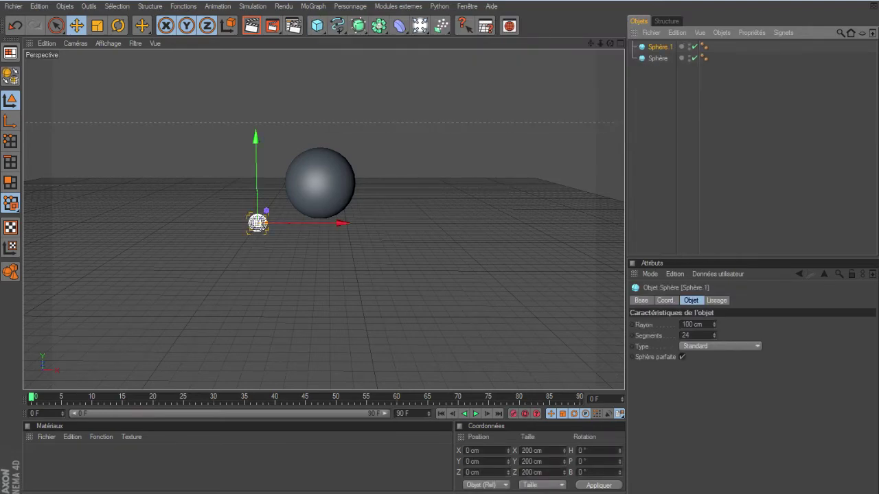
double_click(688, 324)
type("200")
key("Return")
left_click_drag(256, 223, 243, 133)
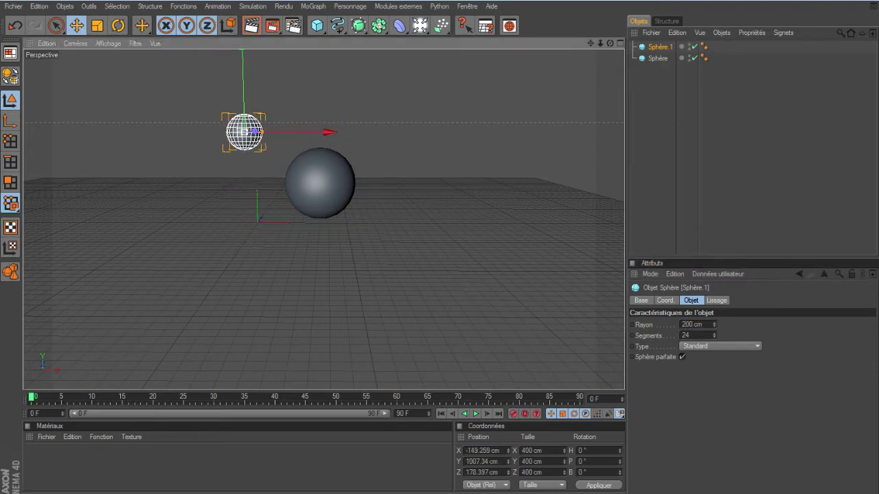
In the four-view layout, duplicate the 200 cm sphere and move the copy to about X -91, Y 346, Z -645 cm.
key("F5")
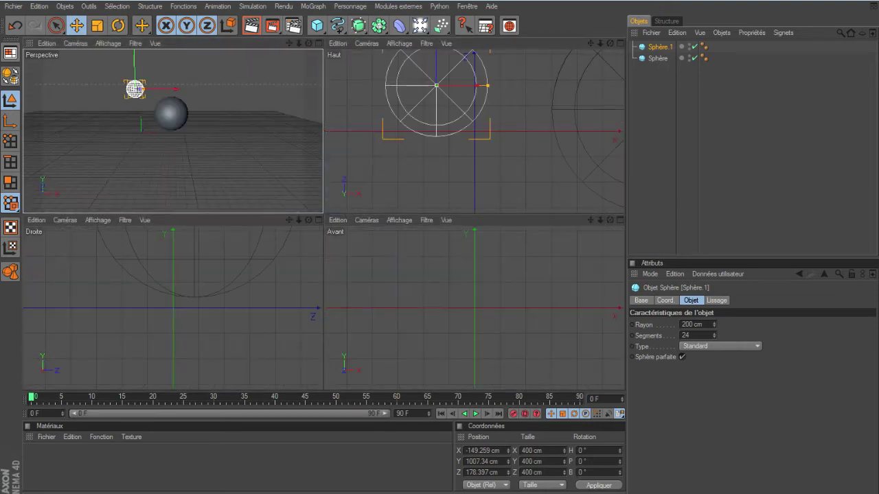
scroll(475, 307, "down", 10)
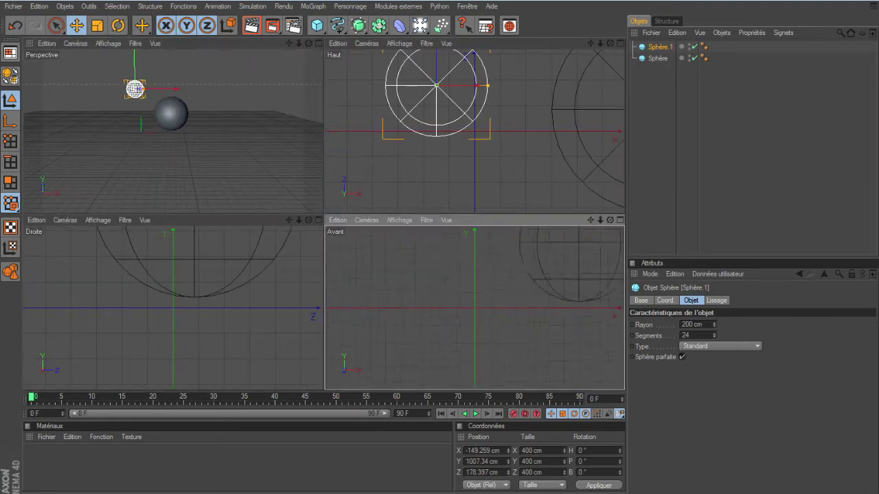
scroll(474, 131, "down", 8)
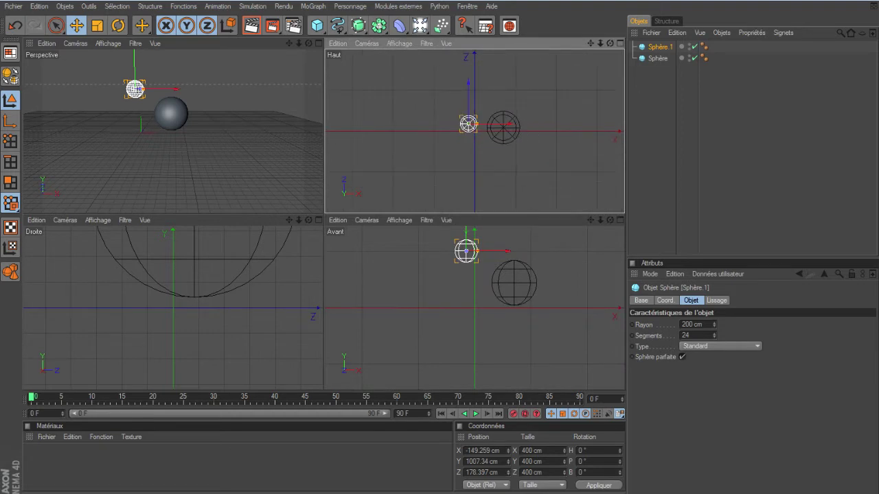
scroll(475, 130, "up", 5)
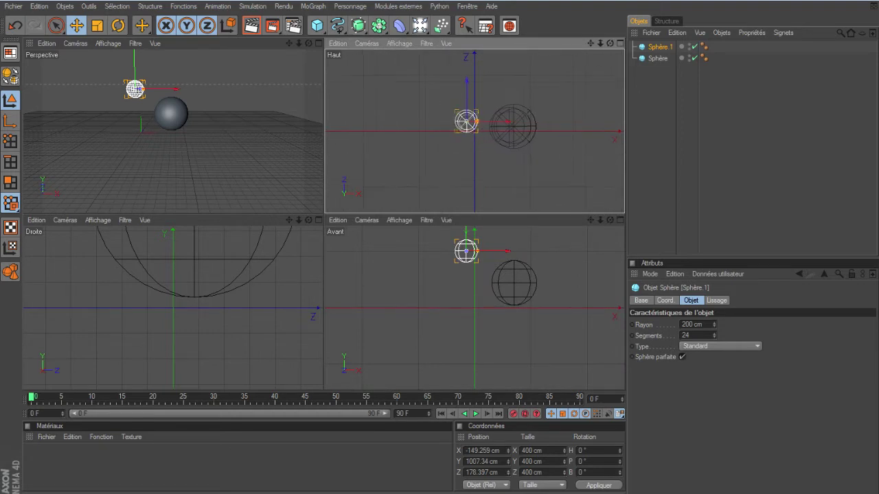
scroll(173, 308, "down", 8)
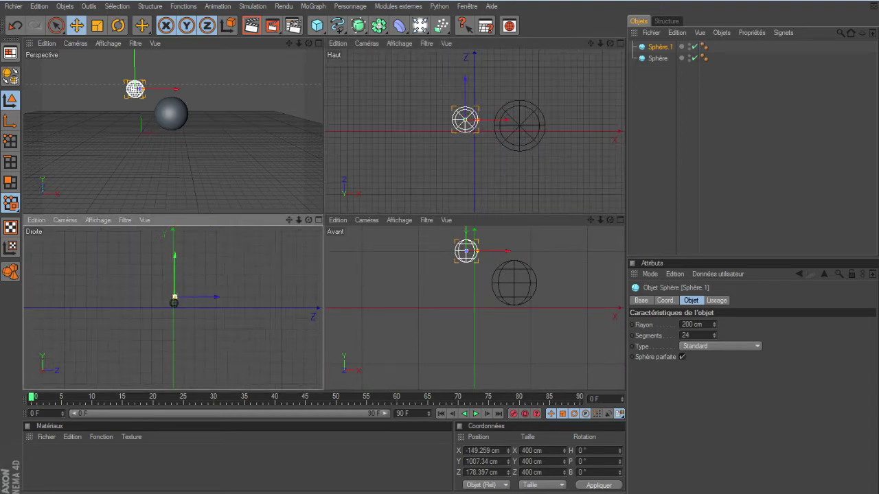
scroll(172, 307, "up", 3)
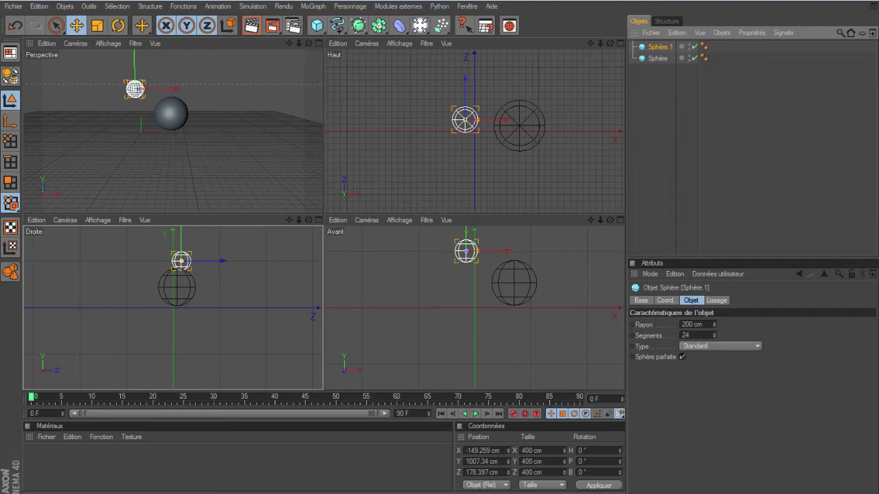
key("ctrl+v")
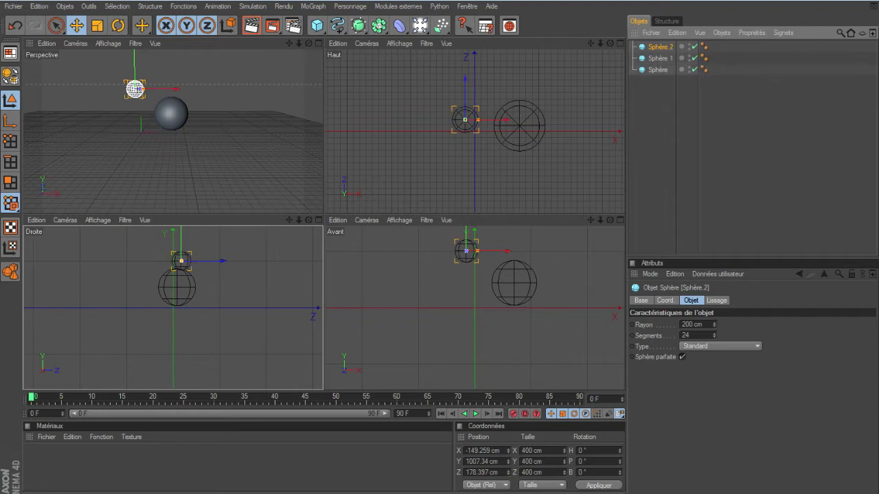
left_click_drag(465, 120, 475, 172)
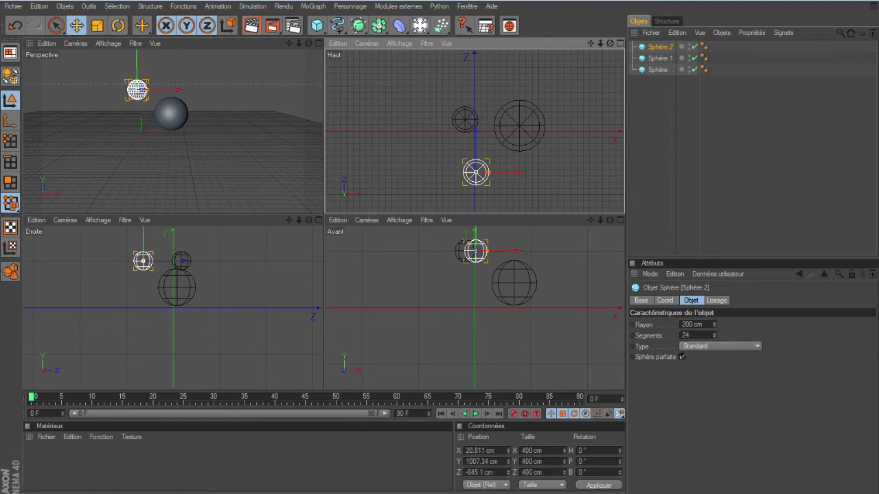
left_click_drag(476, 252, 469, 288)
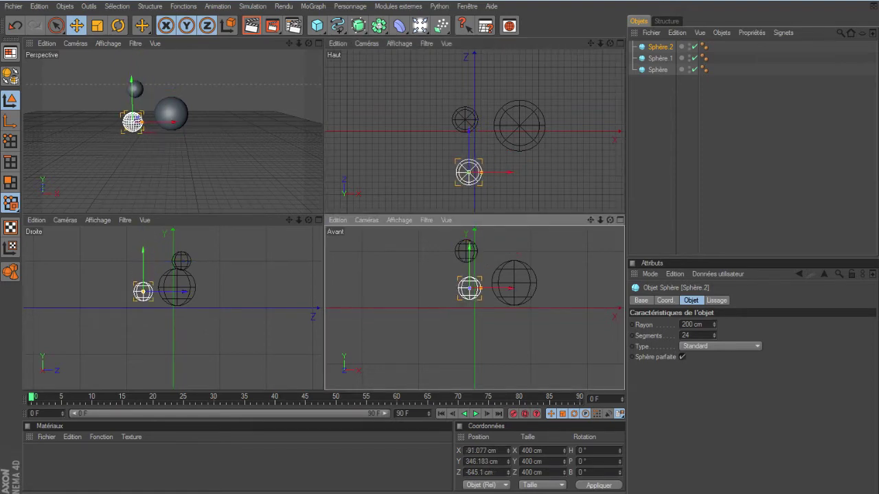
Duplicate the selected 200 cm sphere and move the copy to about X 550, Y 1190, Z -645 cm.
key("ctrl+c")
key("ctrl+v")
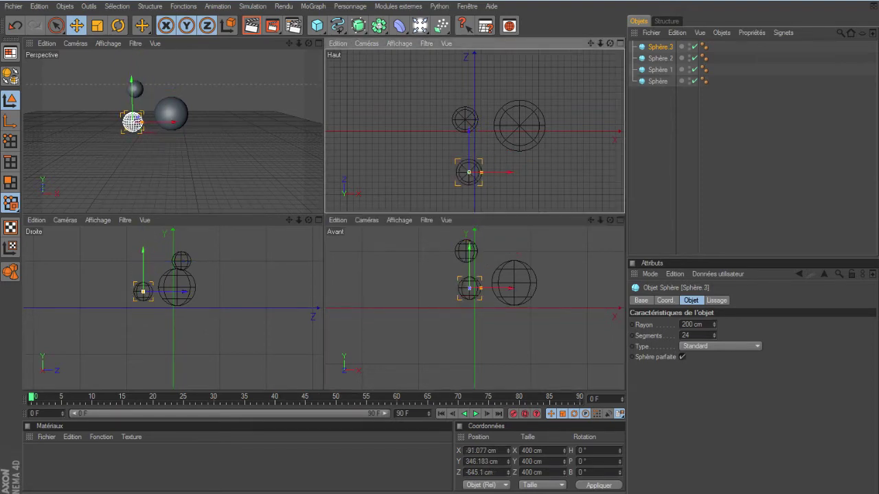
left_click_drag(469, 288, 505, 240)
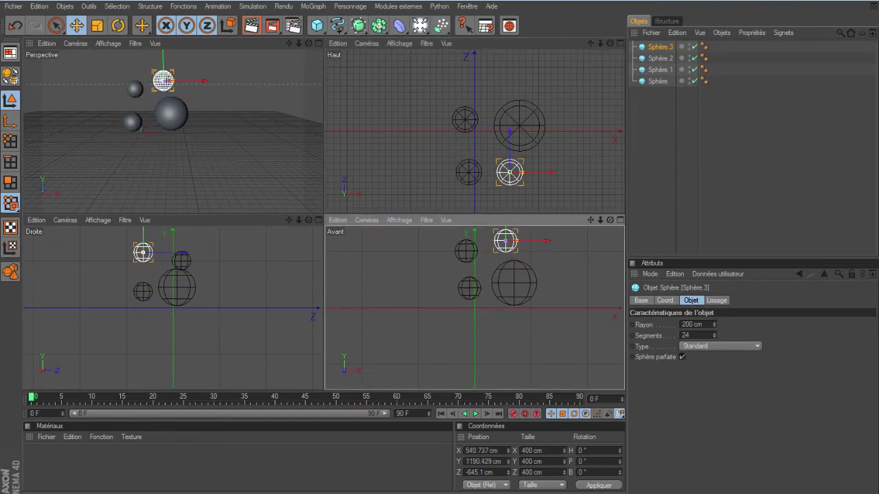
Duplicate the newest sphere and place the copy at about X 1486, Y 977, Z -645 cm.
left_click(505, 240, "ctrl")
left_click_drag(518, 240, 559, 241)
key("ctrl+z")
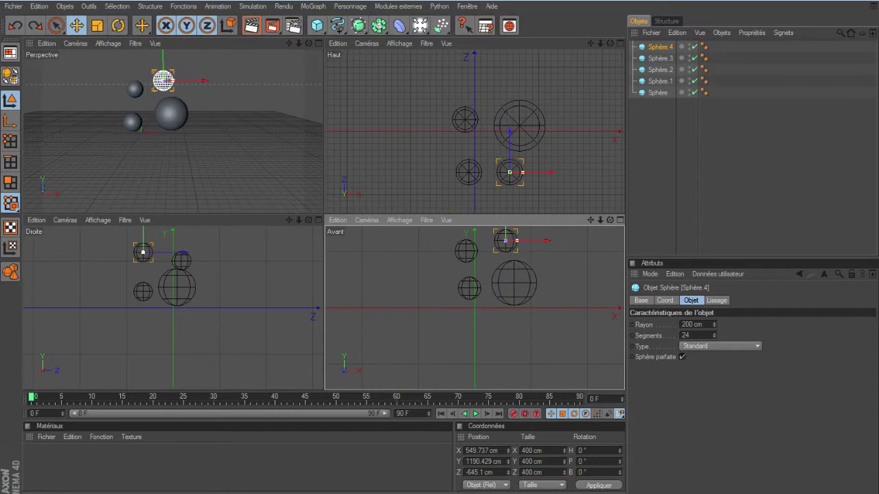
left_click_drag(505, 240, 558, 253)
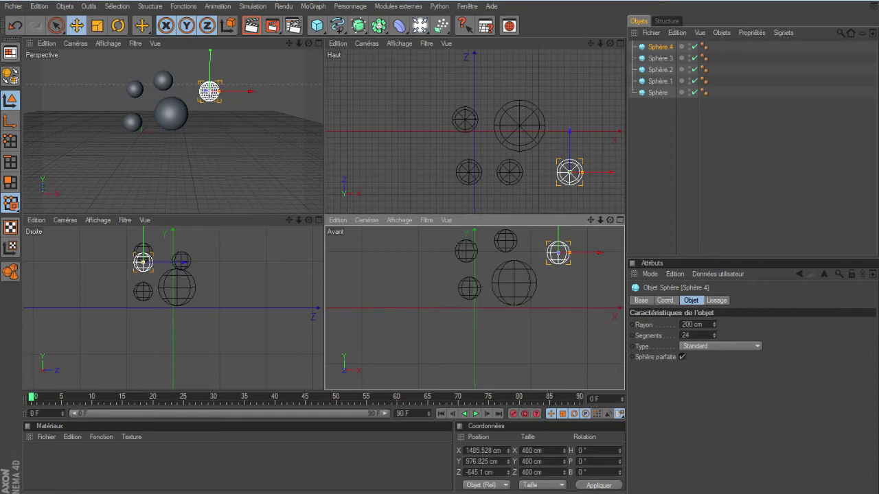
Add four more 200 cm copies around the large sphere at X 1486 cm, placing the last at about Y -340, Z -313 cm.
left_click(558, 252, "ctrl")
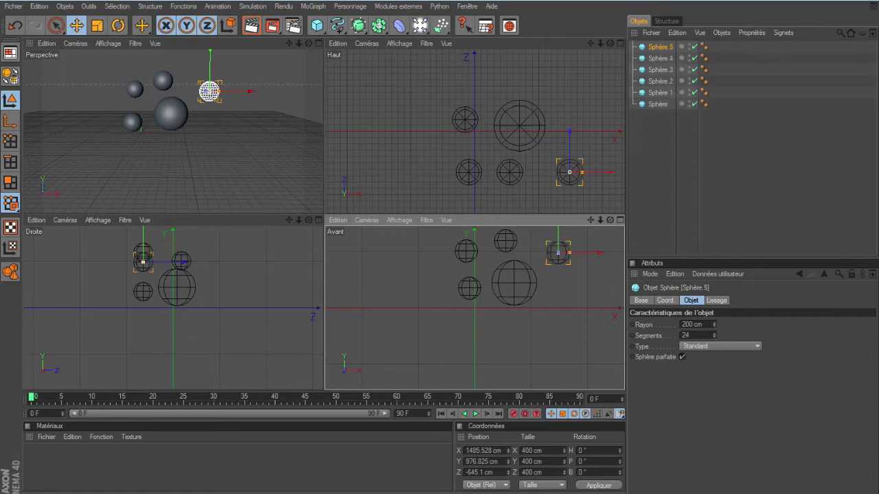
left_click_drag(143, 261, 165, 247)
left_click_drag(558, 262, 558, 262, "ctrl")
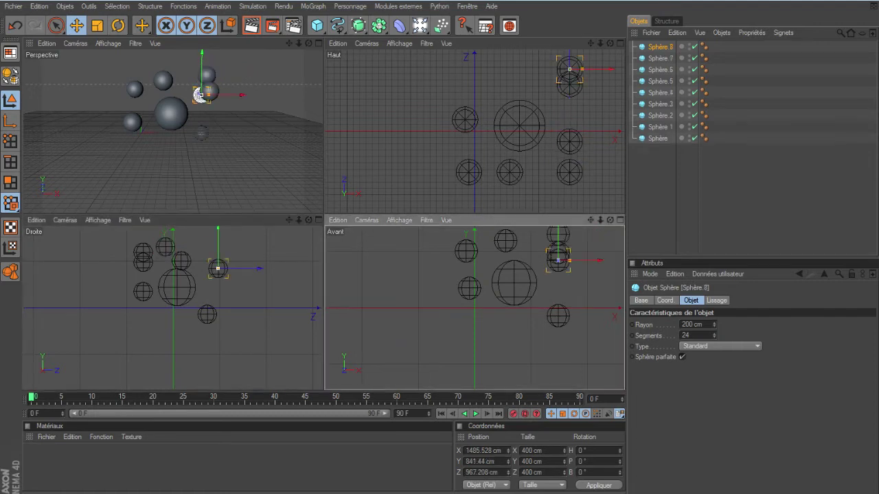
left_click_drag(569, 71, 569, 153)
left_click_drag(158, 322, 159, 324)
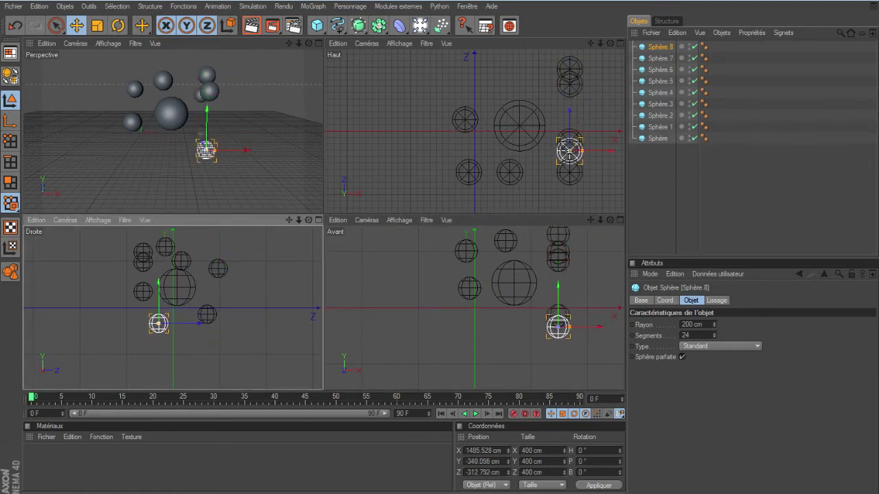
left_click_drag(308, 44, 439, 50)
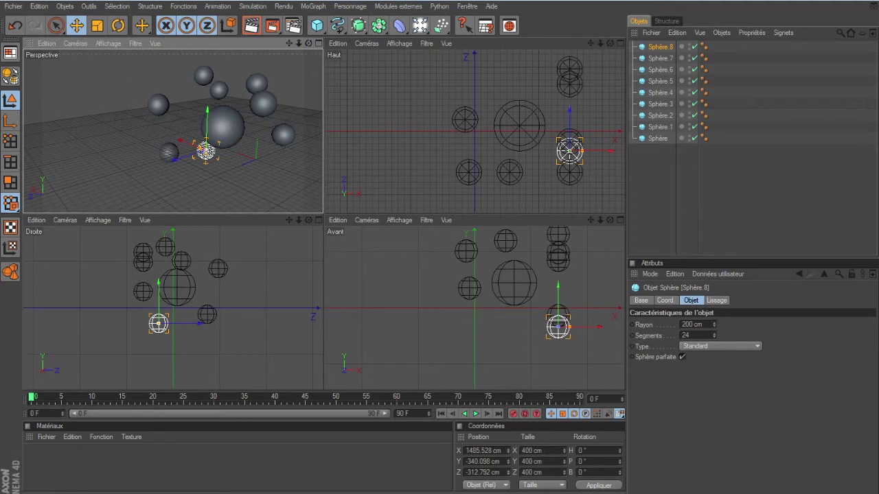
Add two more sphere copies at X 1486 cm, placing the last at about Y 1174, Z 500 cm.
left_click(569, 150)
key("ctrl+c")
key("ctrl+v")
left_click_drag(158, 322, 196, 253)
key("ctrl+c")
key("ctrl+v")
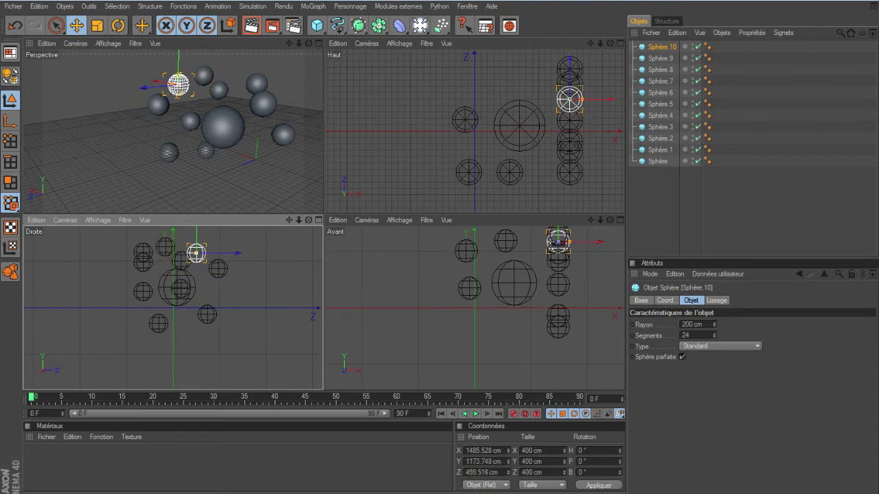
mouse_move(309, 43)
left_mouse_down()
mouse_move(295, 30)
mouse_move(322, 52)
mouse_move(308, 43)
left_mouse_up()
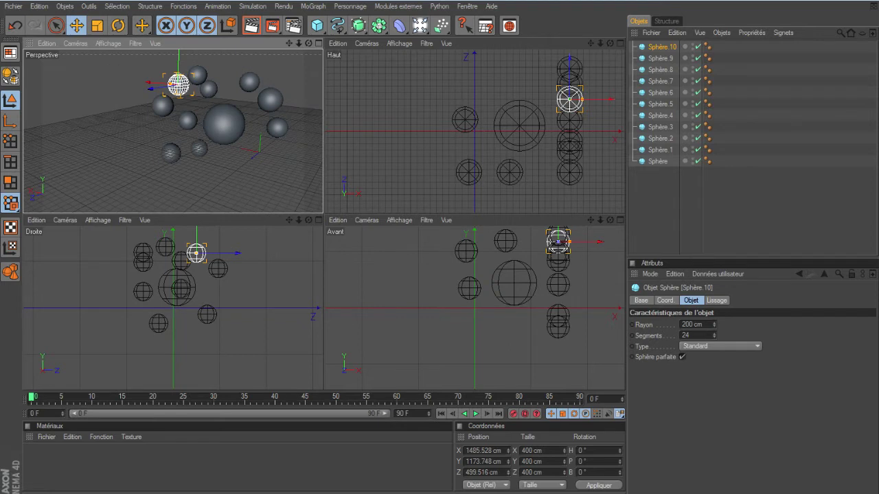
Duplicate the newest sphere and place the copy high above the large sphere, at about X 796, Y 1601, Z 159 cm.
left_click_drag(569, 99, 524, 122, "ctrl")
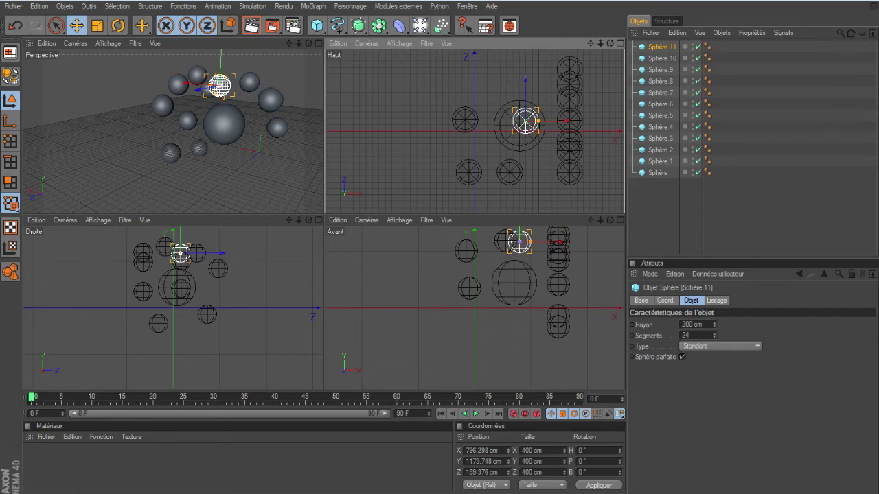
left_click(520, 234)
left_click_drag(520, 234, 520, 209)
Duplicate the highest sphere and move the copy to about X 388, Y 1143, Z -333 cm.
left_click(525, 122, "ctrl")
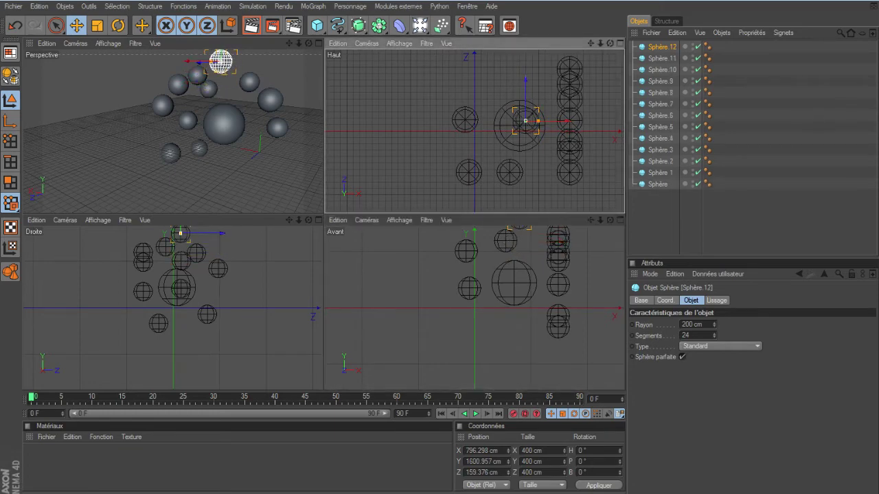
left_click_drag(524, 122, 521, 152, "ctrl")
left_click_drag(516, 229, 496, 243)
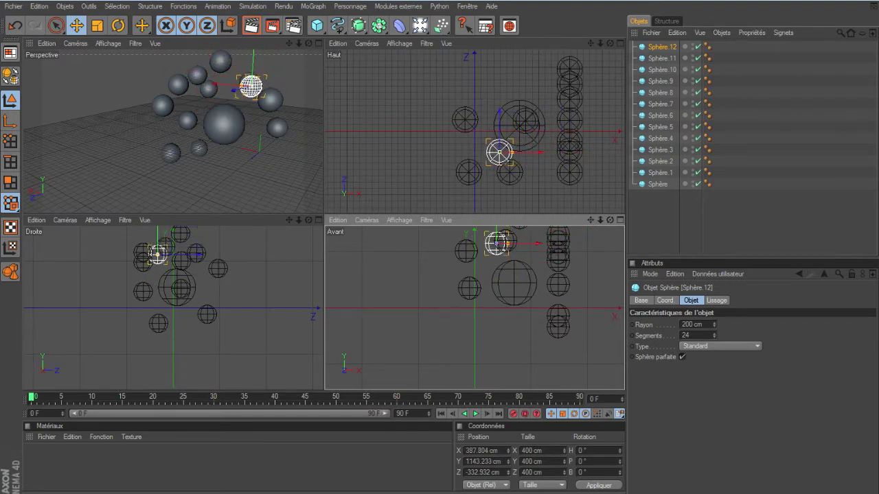
In the enlarged perspective view, move Sphère.12 to about X 264, Y 960, Z -259 cm.
middle_click(248, 148)
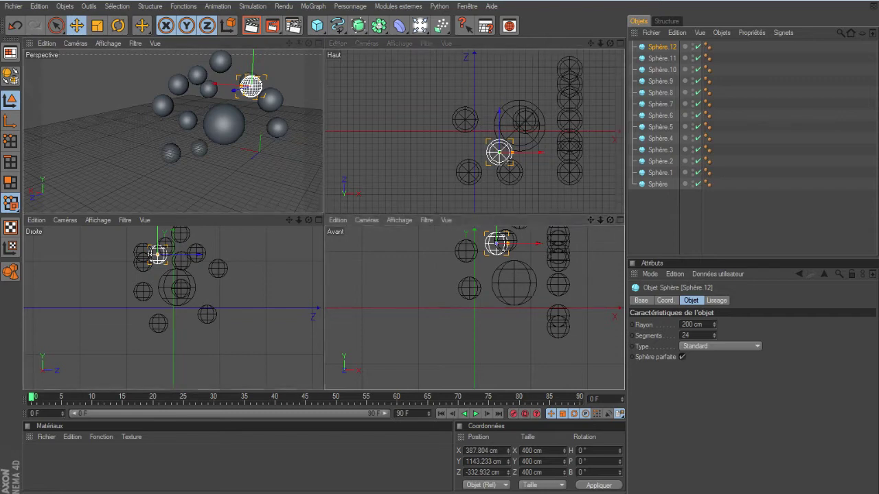
left_click_drag(610, 43, 751, 75)
left_click_drag(549, 48, 511, 51)
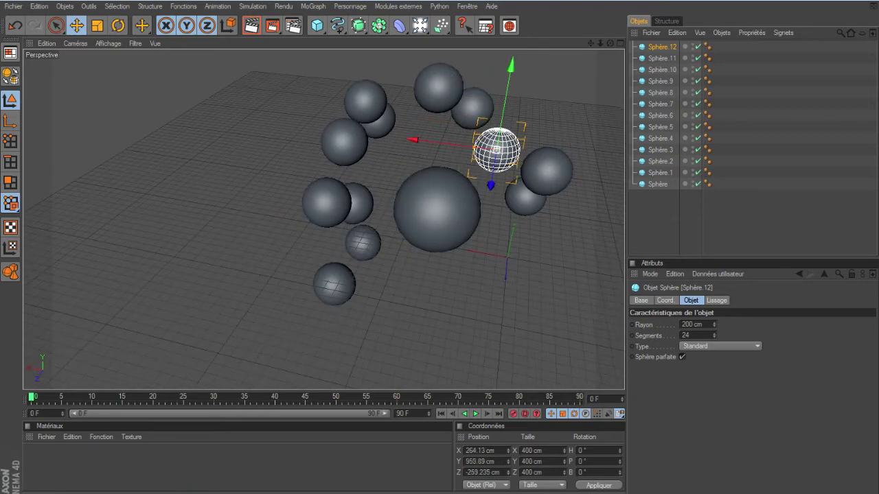
left_click_drag(609, 43, 612, 22)
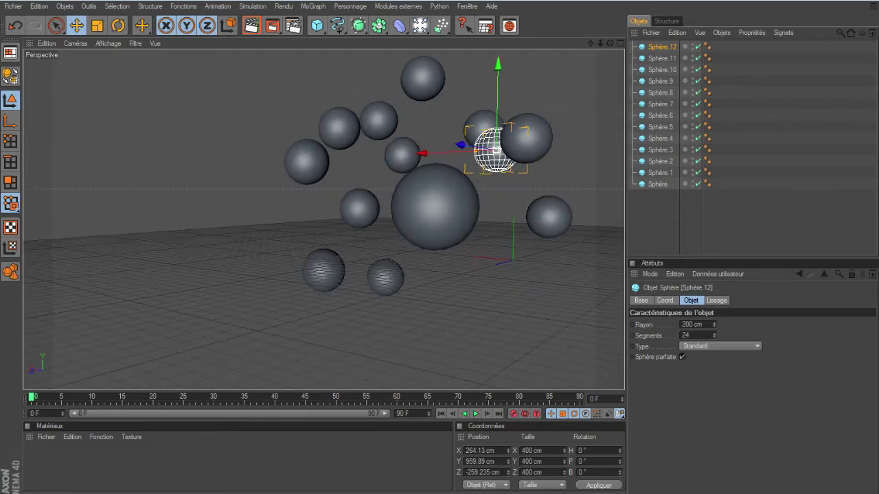
left_click(657, 184)
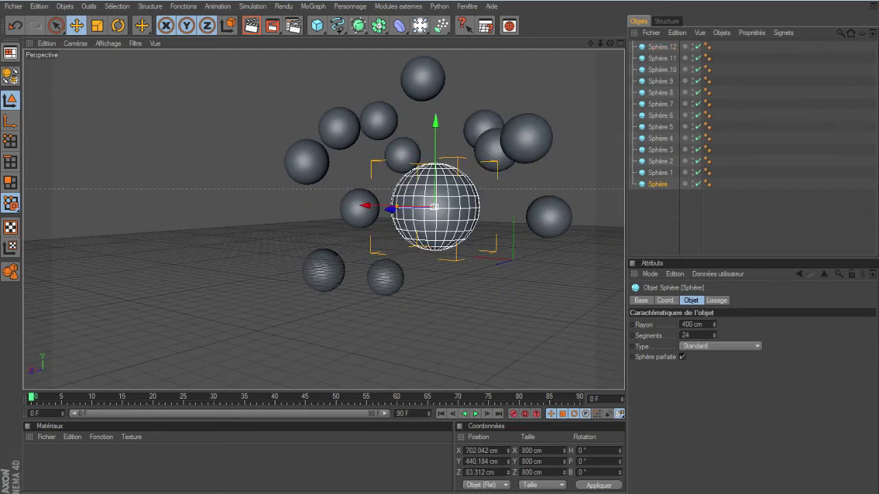
mouse_move(609, 43)
left_mouse_down()
mouse_move(617, 25)
mouse_move(643, 36)
mouse_move(633, 56)
mouse_move(608, 44)
left_mouse_up()
mouse_move(435, 206)
left_mouse_down()
mouse_move(463, 186)
mouse_move(442, 212)
left_mouse_up()
key("ctrl+z")
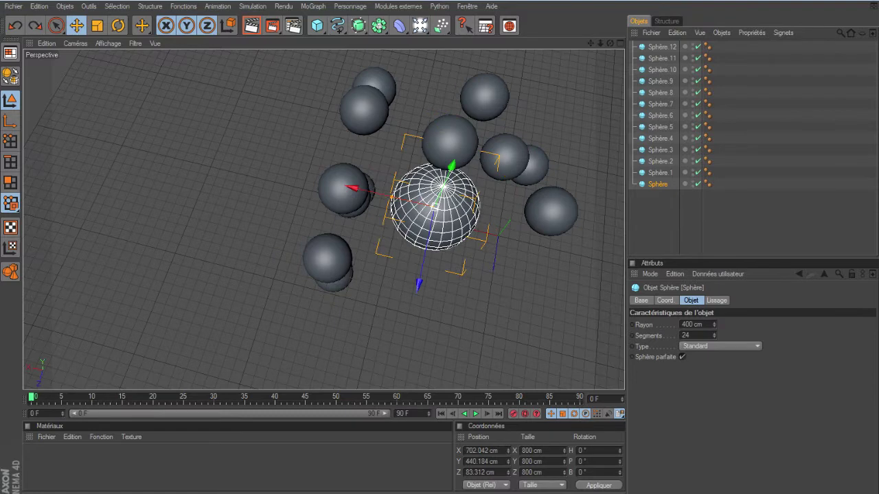
left_click(343, 188)
left_click_drag(344, 187, 415, 129)
left_click_drag(610, 44, 574, 45)
key("ctrl+z")
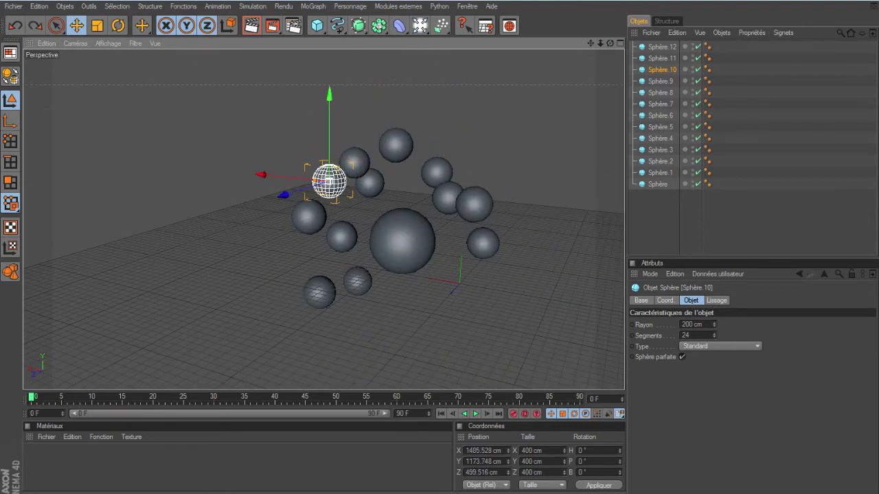
Shift Sphère.10 slightly outward to about X 1511, Y 1174, Z 512 cm.
scroll(324, 220, "down", 1)
mouse_move(610, 43)
left_mouse_down()
mouse_move(594, 32)
mouse_move(615, 33)
mouse_move(608, 46)
mouse_move(610, 34)
left_mouse_up()
key("ctrl+shift+z")
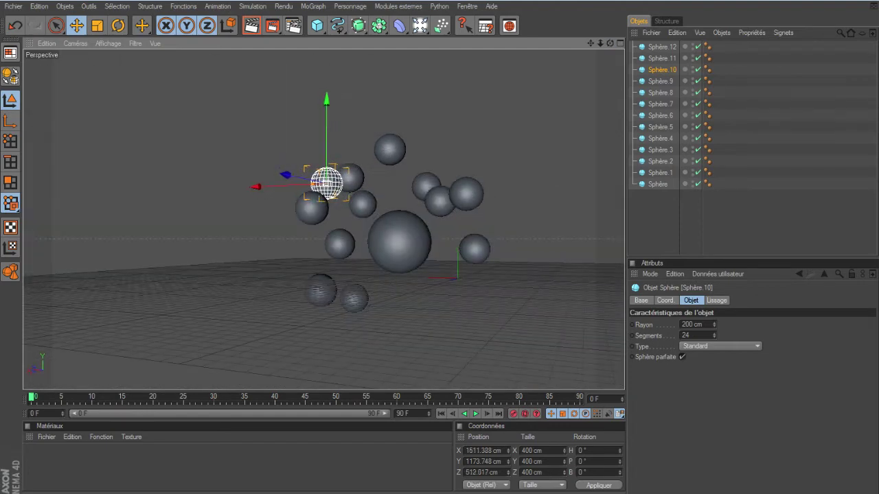
Move Sphère.6 lower and farther out so it stands clear of Sphère.10.
left_click_drag(312, 208, 297, 226)
key("ctrl+z")
key("ctrl+z")
key("ctrl+z")
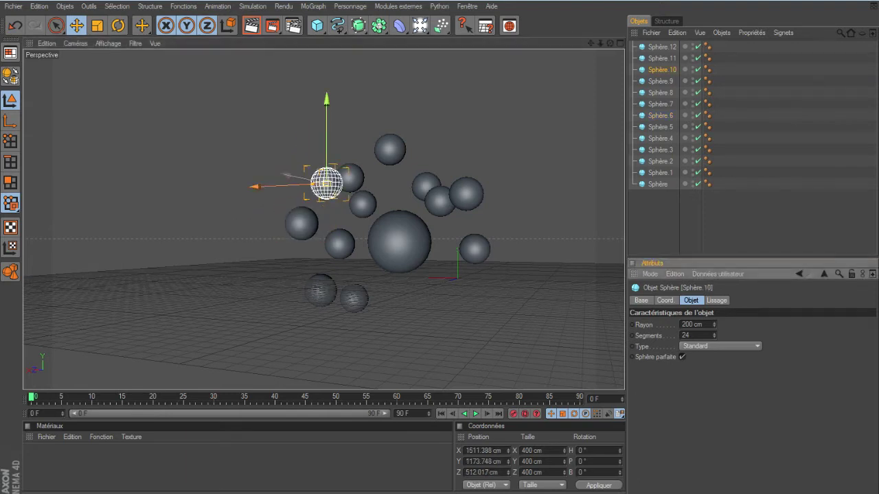
Spread Sphère.10 farther outward and move Sphère.4 to about X 1553, Y 911, Z -615 cm.
key("ctrl+z")
key("ctrl+z")
key("ctrl+z")
key("ctrl+z")
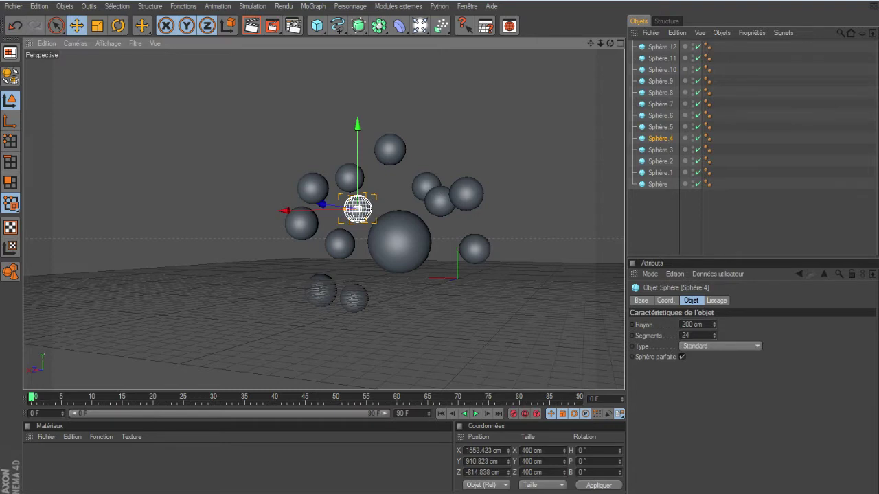
Move Sphère.12 to about X 221, Y 747, Z -288 cm.
key("ctrl+z")
key("ctrl+z")
key("ctrl+z")
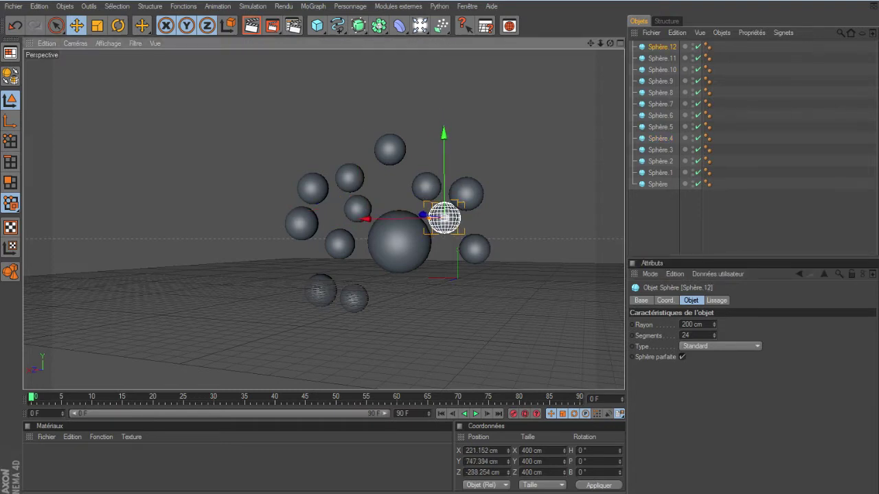
Raise Sphère.1 to about X -151, Y 1102, Z 181 cm.
key("ctrl+z")
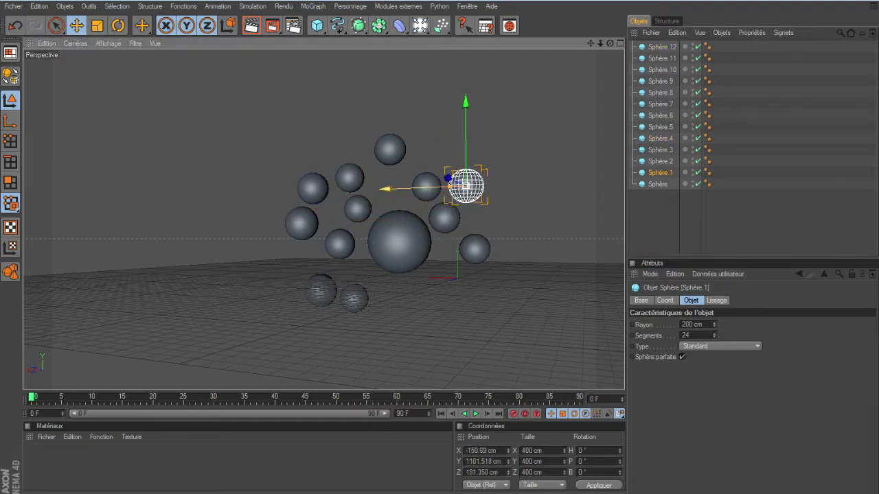
key("ctrl+z")
key("ctrl+z")
Move Sphère.3 to about X 747, Y 1183, Z -550 cm and deselect it.
key("ctrl+z")
key("ctrl+z")
key("ctrl+z")
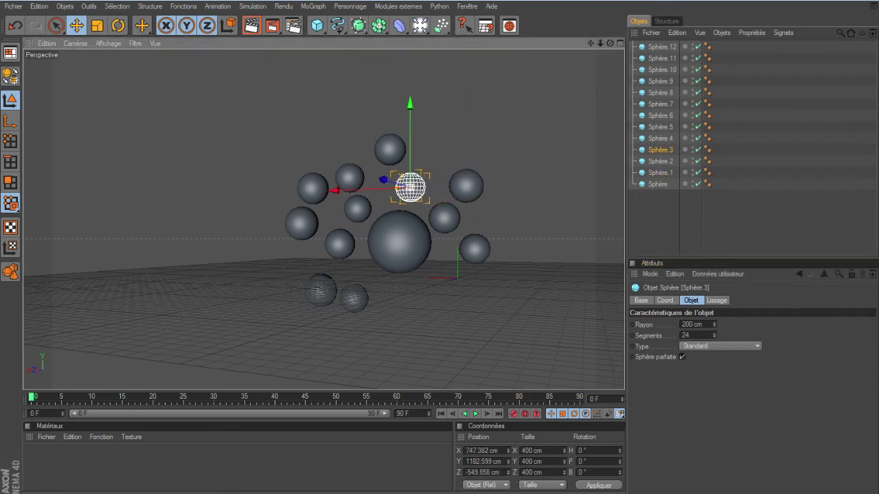
key("ctrl+z")
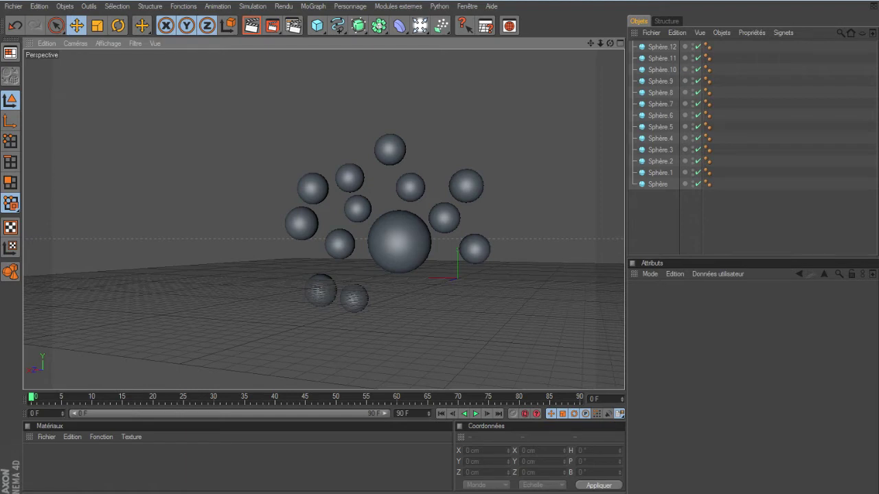
key("ctrl+z")
key("ctrl+z")
key("ctrl+z")
key("ctrl+z")
left_click_drag(609, 43, 609, 55)
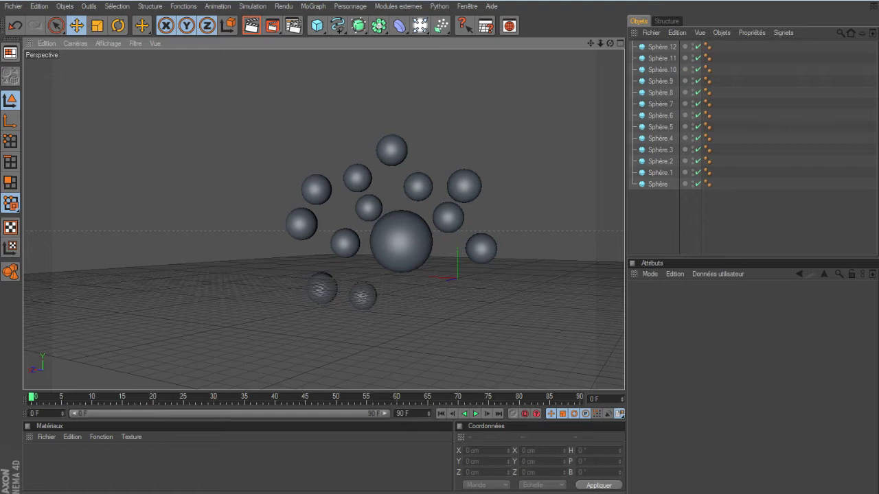
Convert the large sphere into an editable polygon object and select all of its polygons.
left_click(657, 184)
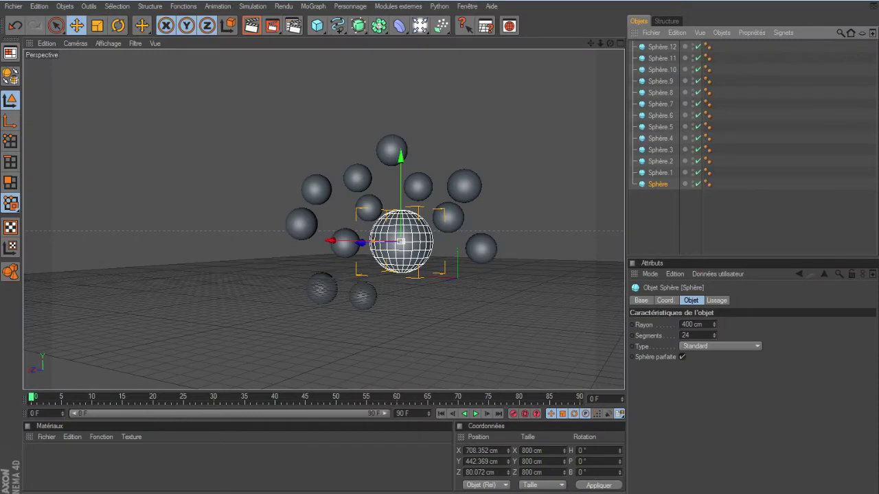
key("c")
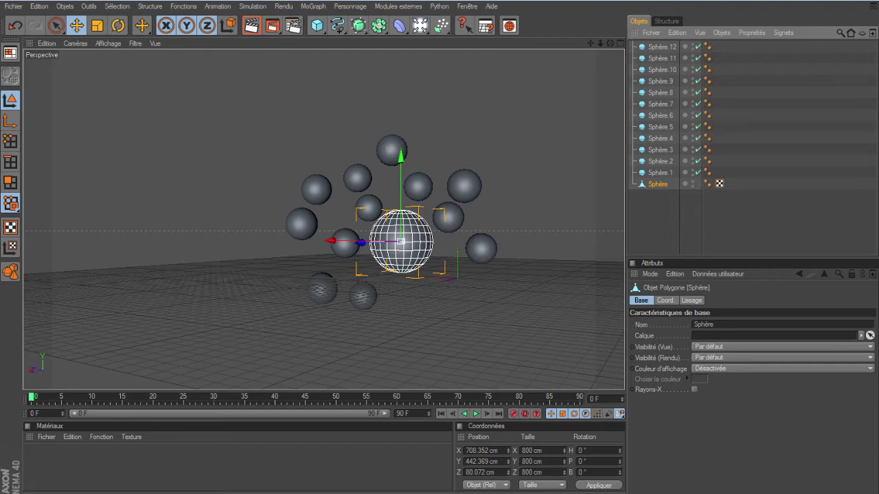
left_click(10, 183)
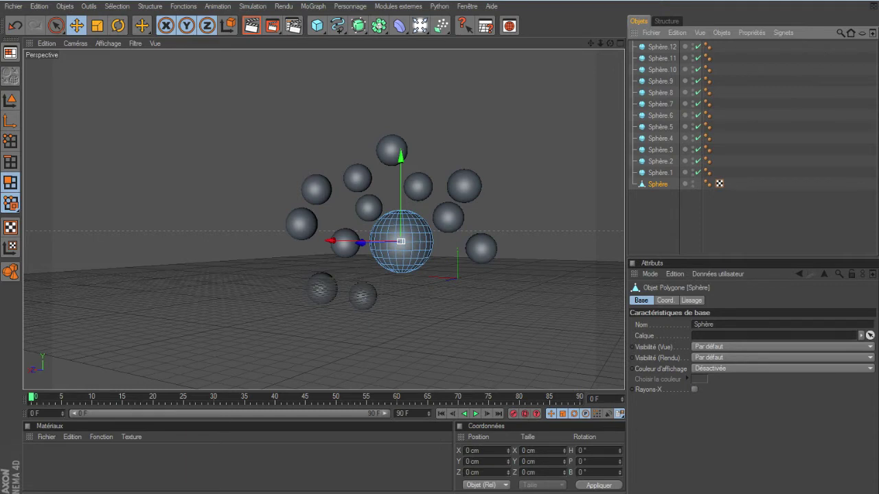
left_click(39, 7)
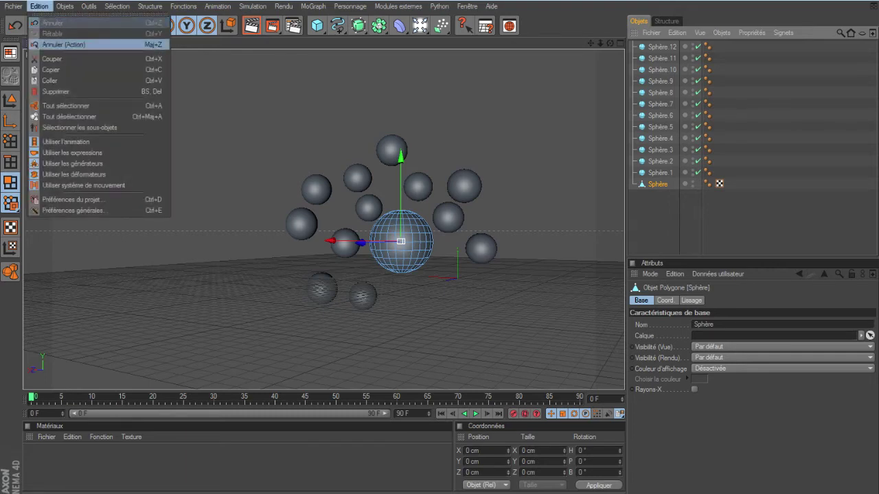
left_click(65, 106)
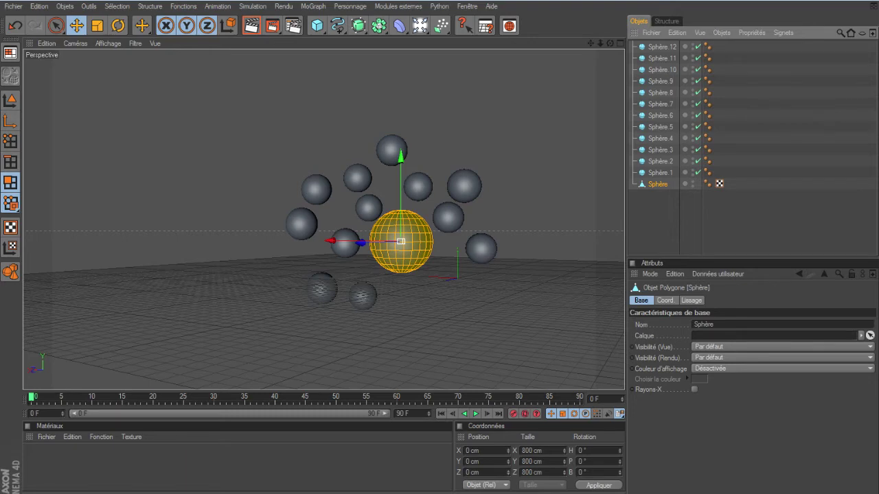
Extrude the large sphere's selected polygons individually, without preserving groups, using an 80 cm offset and 90% variation.
right_click(391, 230)
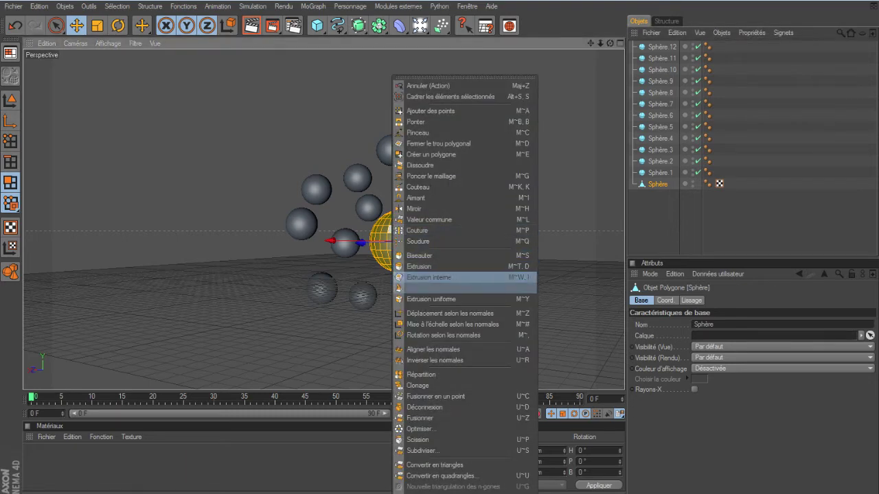
left_click(419, 266)
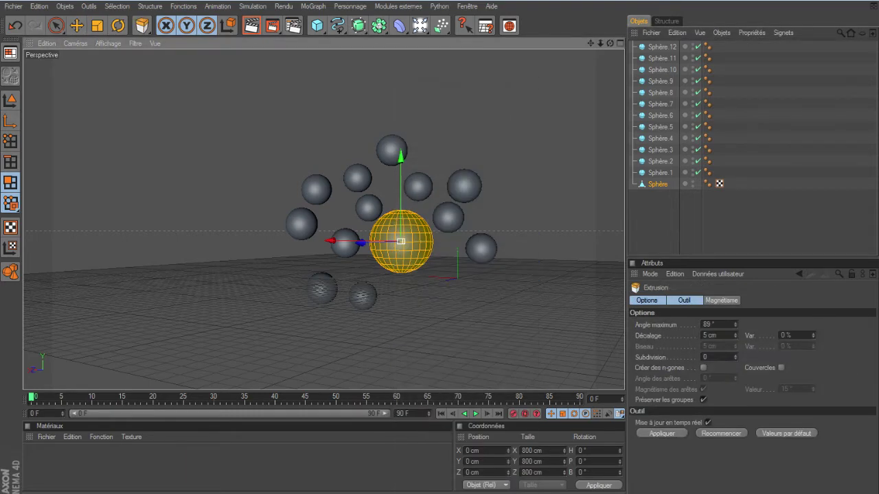
double_click(709, 335)
type("80")
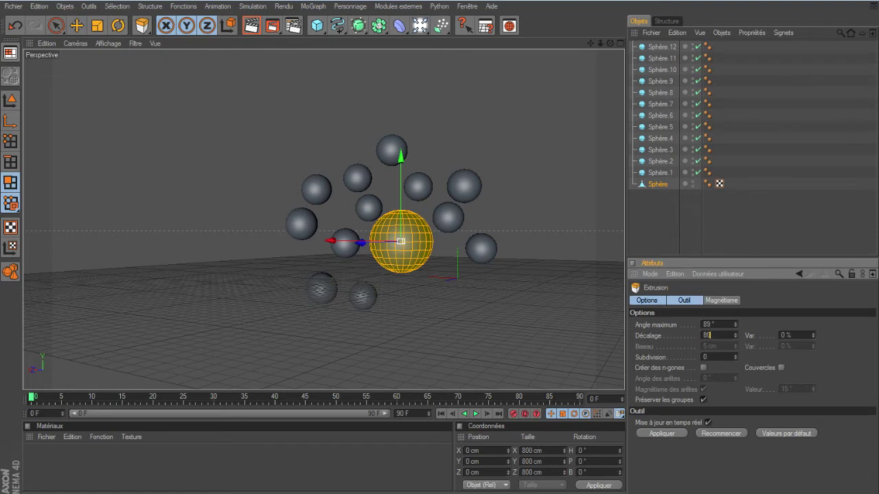
key("Tab")
type("90")
key("Return")
key("ctrl+z")
left_click(703, 400)
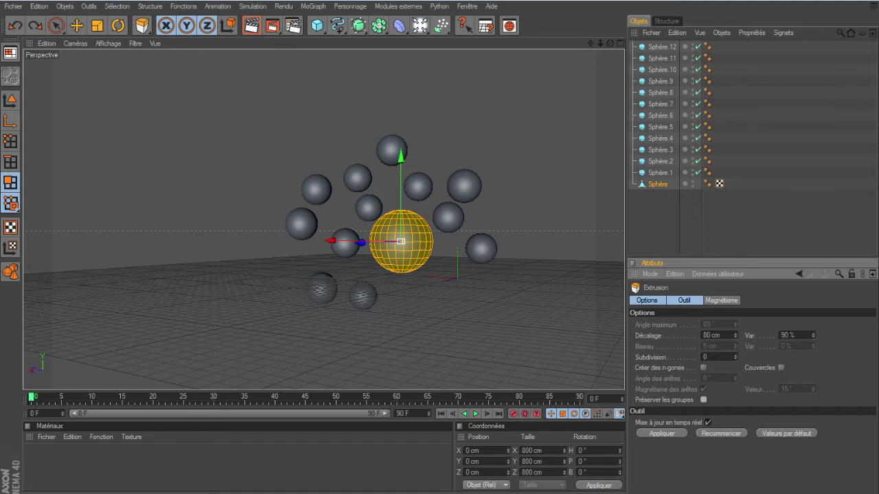
left_click(662, 433)
scroll(424, 245, "up", 5)
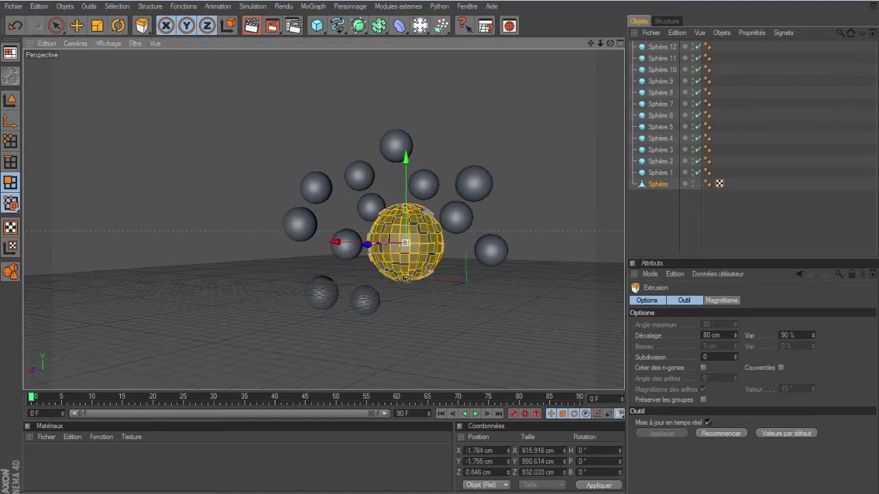
left_click_drag(426, 247, 415, 211, "alt")
key("e")
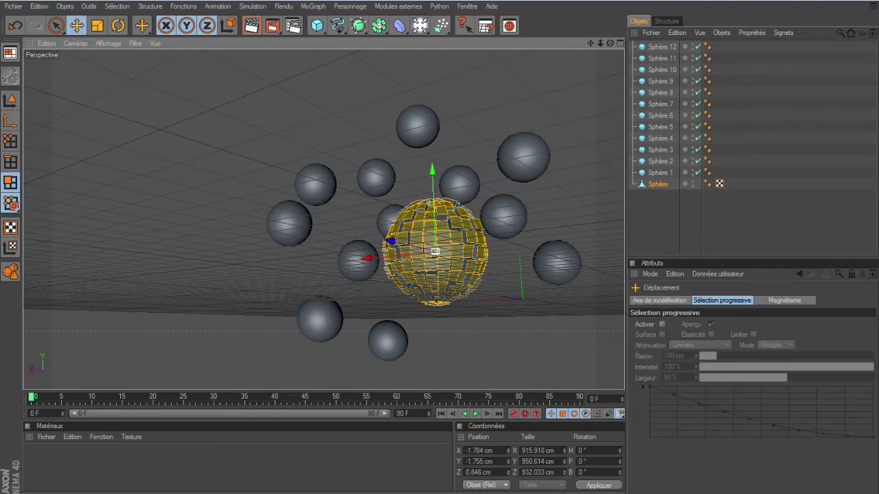
Create a new material and set its colour to red, R 238, V 0, B 0.
left_click_drag(435, 251, 474, 237, "alt")
left_click_drag(610, 43, 581, 60)
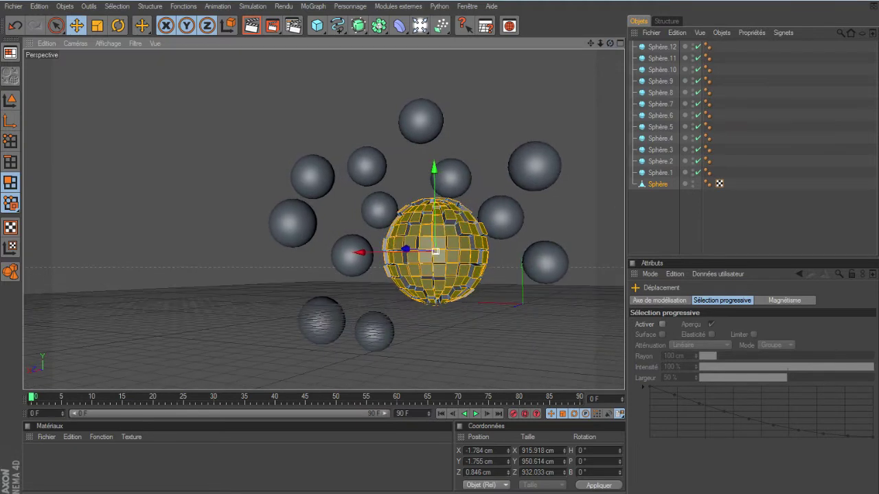
double_click(206, 464)
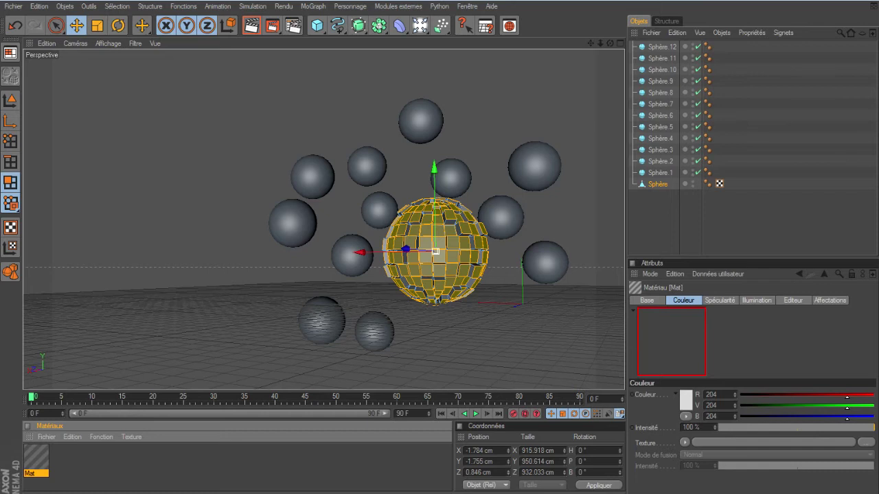
left_click(206, 464)
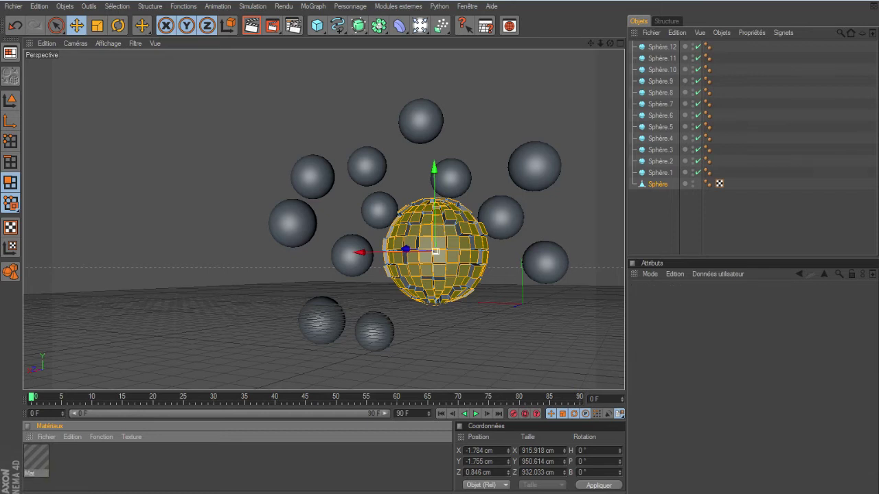
left_click(36, 460)
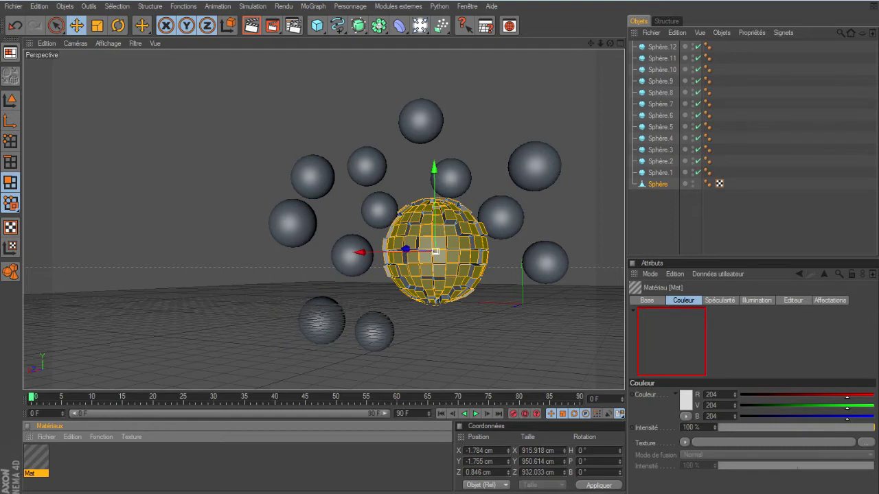
double_click(35, 460)
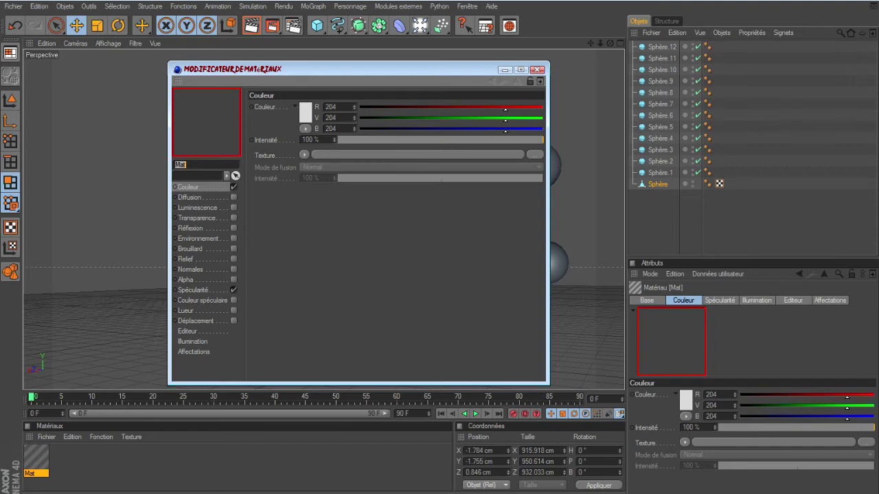
left_click(307, 114)
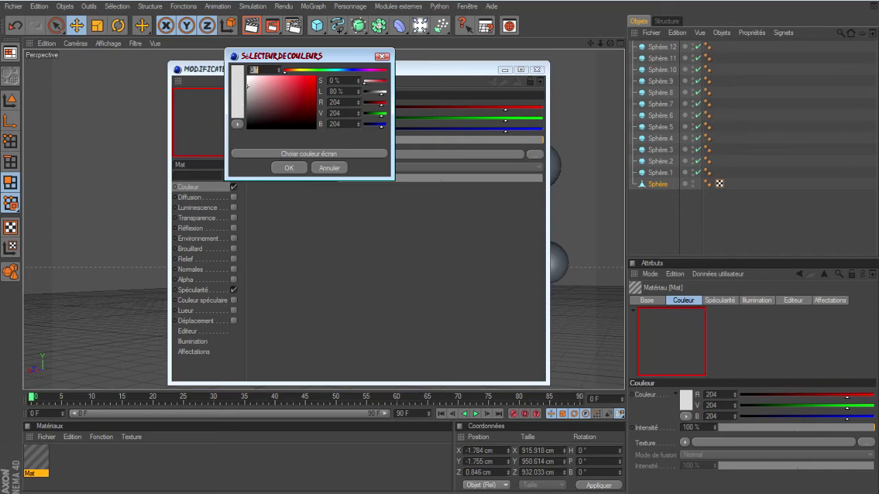
mouse_move(285, 72)
left_mouse_down()
mouse_move(301, 71)
mouse_move(316, 87)
mouse_move(315, 77)
mouse_move(284, 72)
left_mouse_up()
left_click(289, 168)
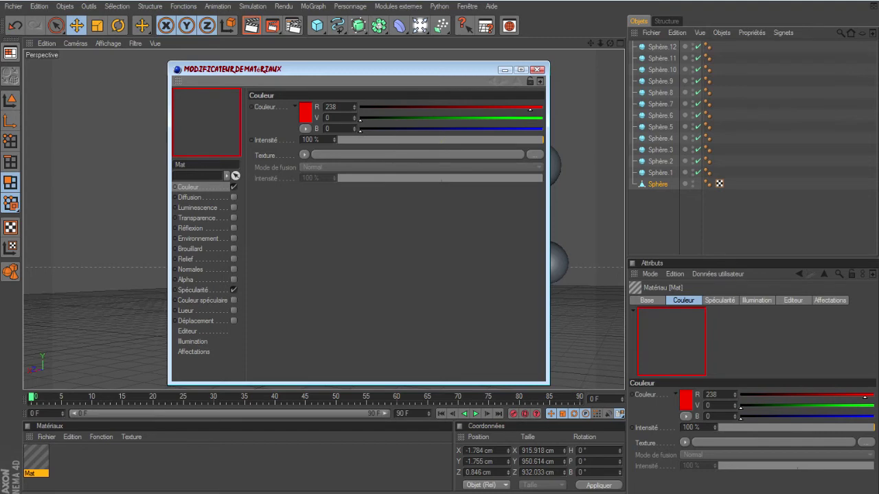
Enable glow (Lueur) and transparency on the red material, with a transparency intensity of 40%.
left_click(233, 311)
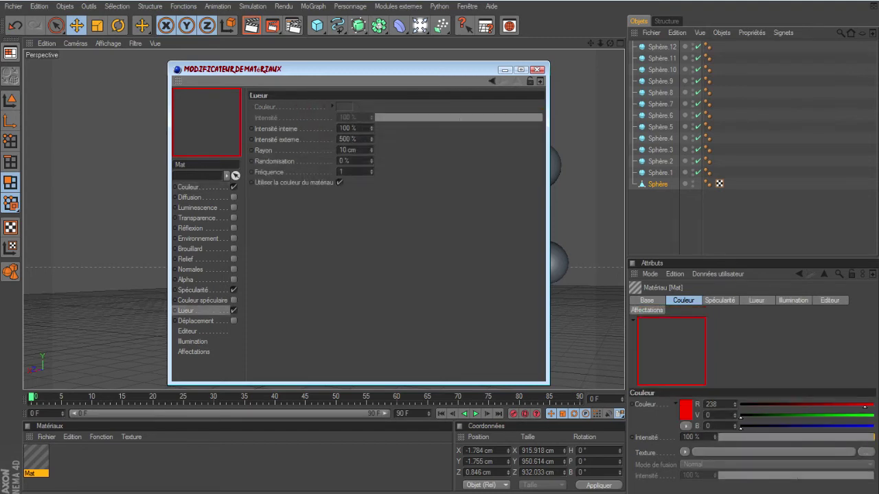
left_click(197, 219)
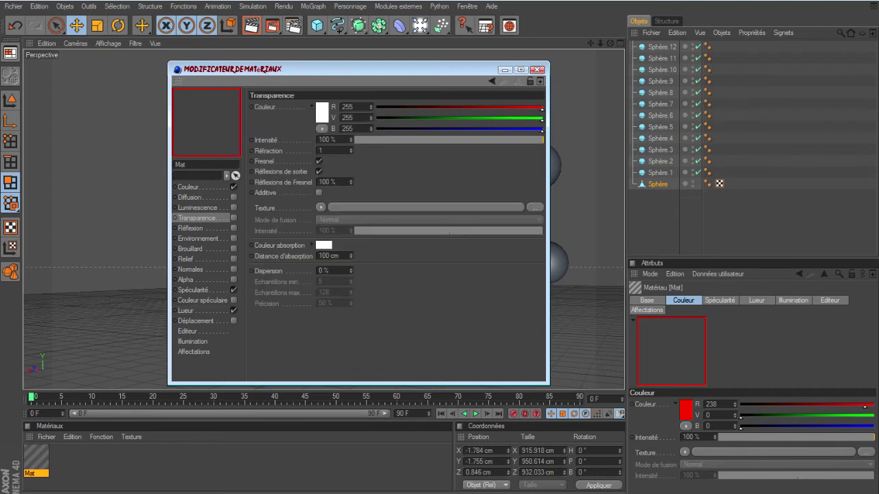
left_click(234, 218)
double_click(327, 140)
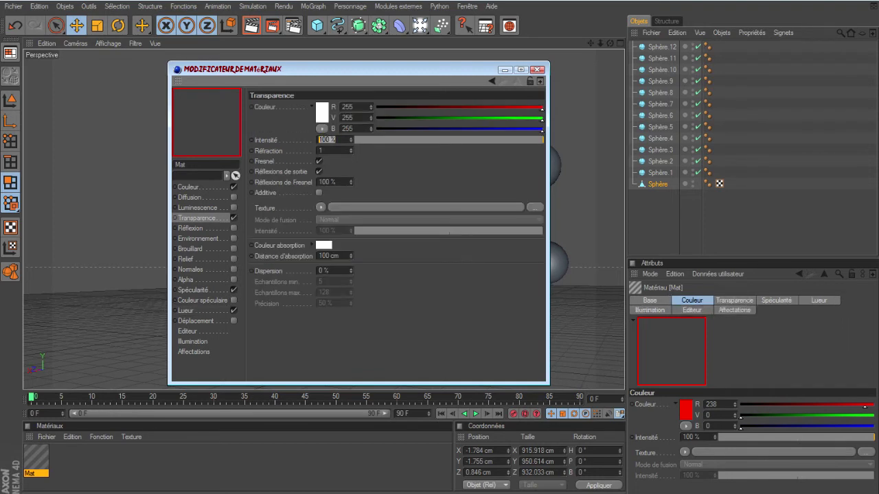
type("40")
key("Return")
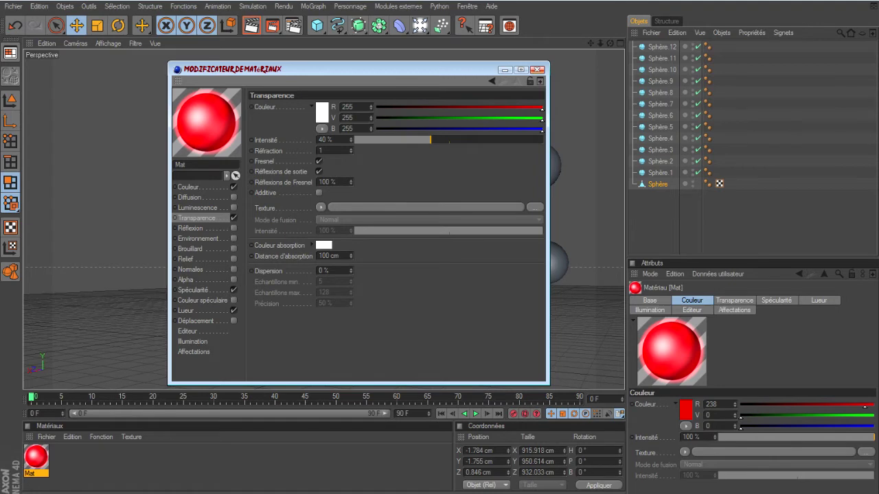
left_click(537, 69)
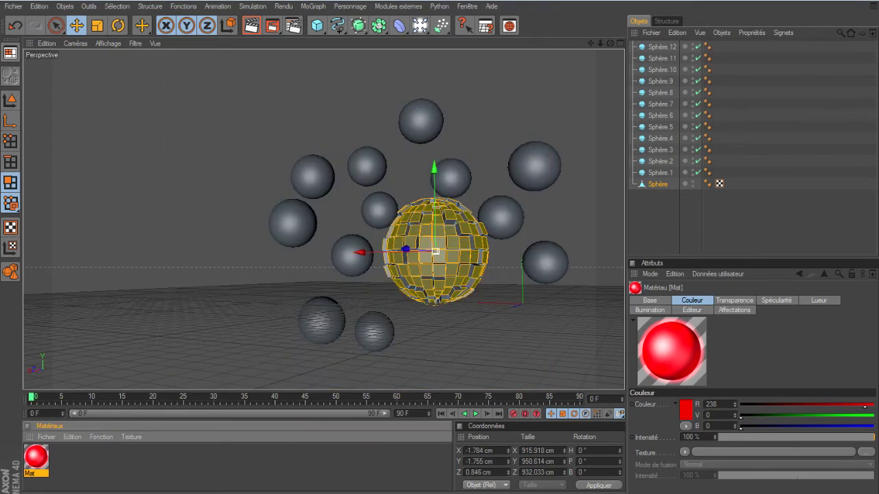
Apply the red material to the large sphere and render the perspective view as a test.
scroll(323, 220, "down", 2)
mouse_move(609, 43)
left_mouse_down()
mouse_move(604, 29)
mouse_move(611, 39)
left_mouse_up()
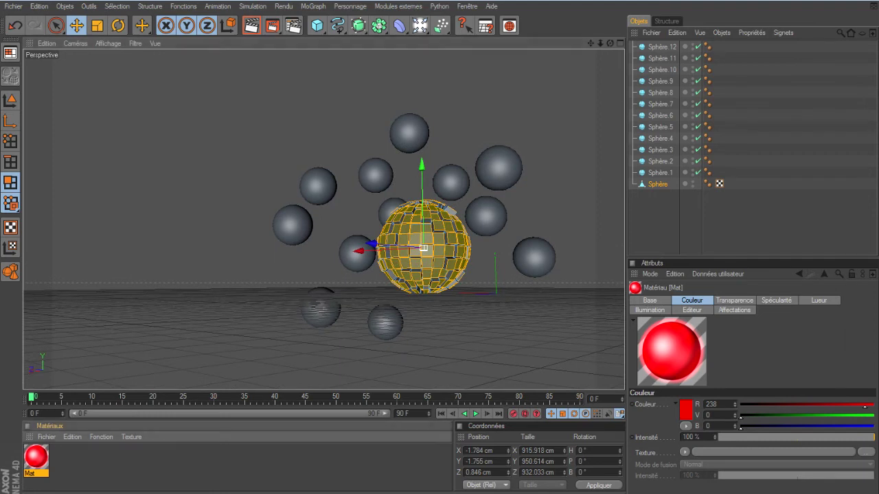
left_click_drag(36, 458, 423, 248)
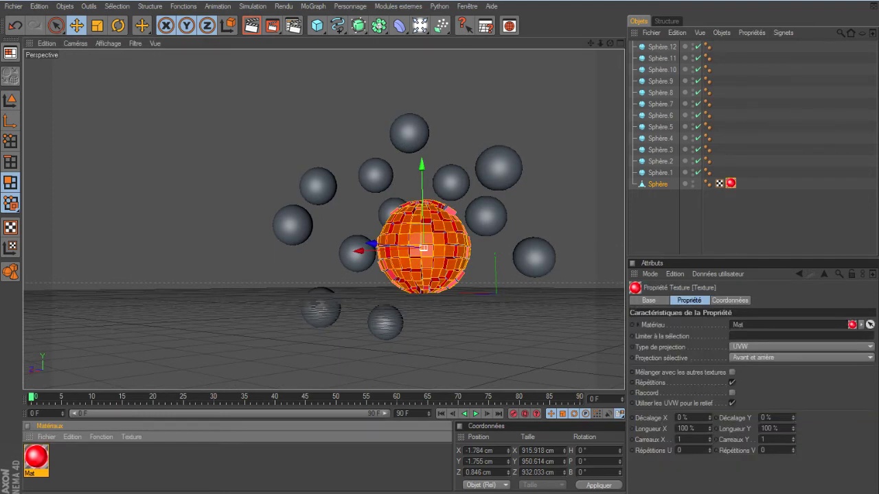
left_click(252, 25)
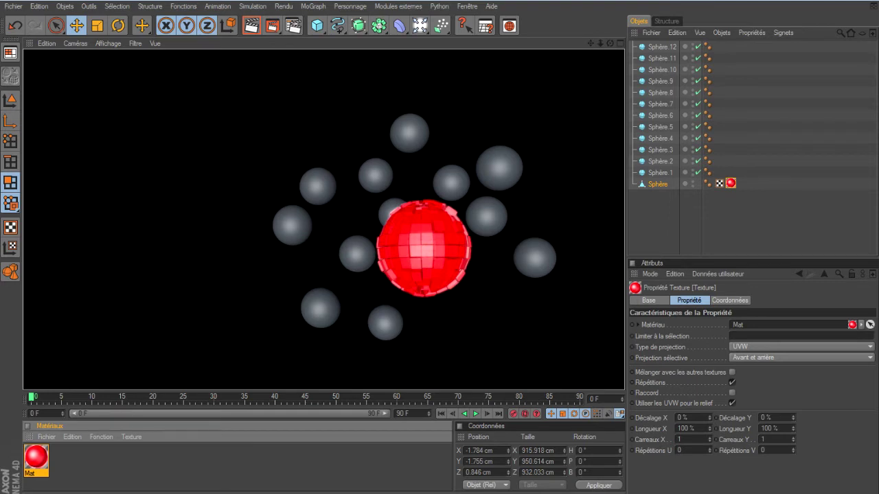
left_click(227, 144)
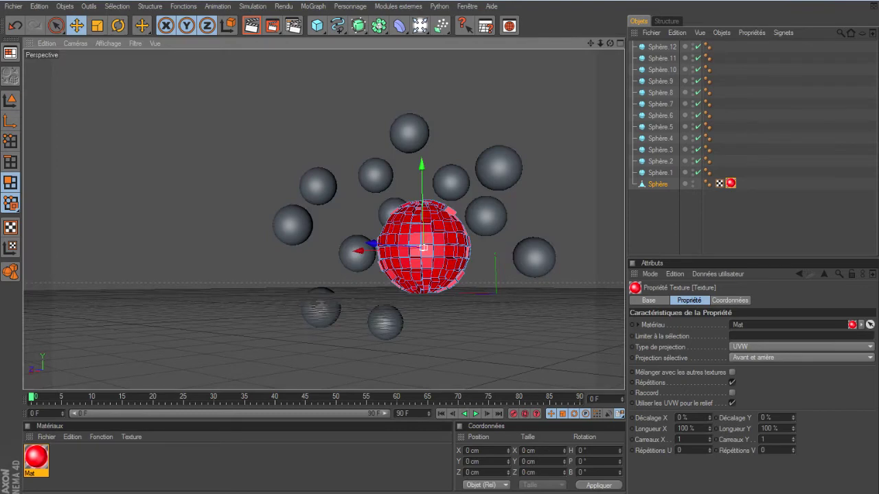
left_click_drag(590, 44, 614, 54)
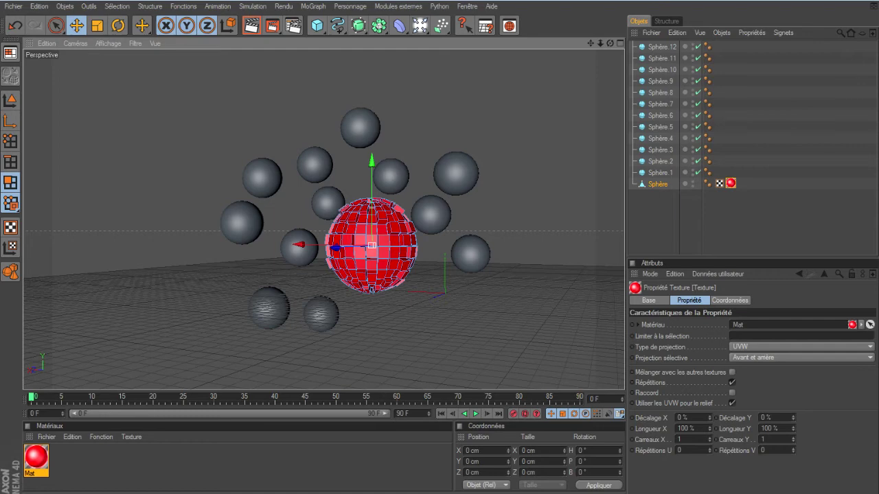
Create a second material and set its transparency colour to near-black, R 21, V 21, B 21.
double_click(144, 462)
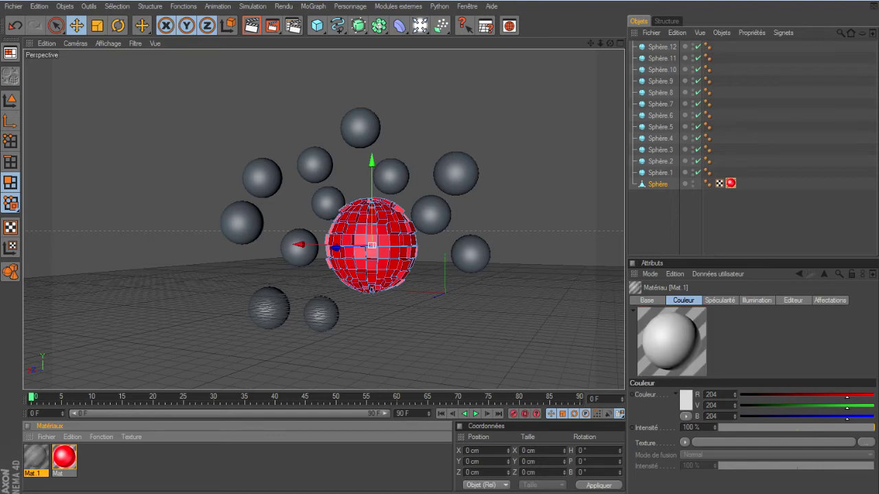
double_click(36, 457)
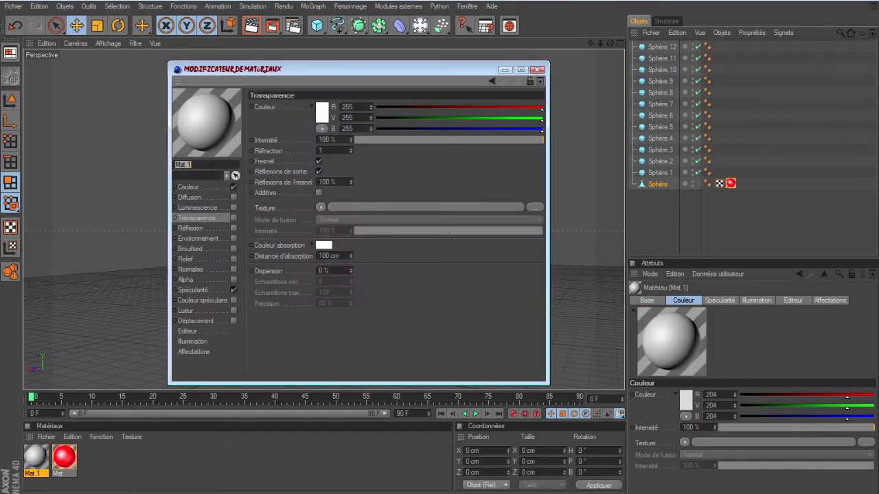
left_click(321, 111)
left_click_drag(312, 112, 257, 119)
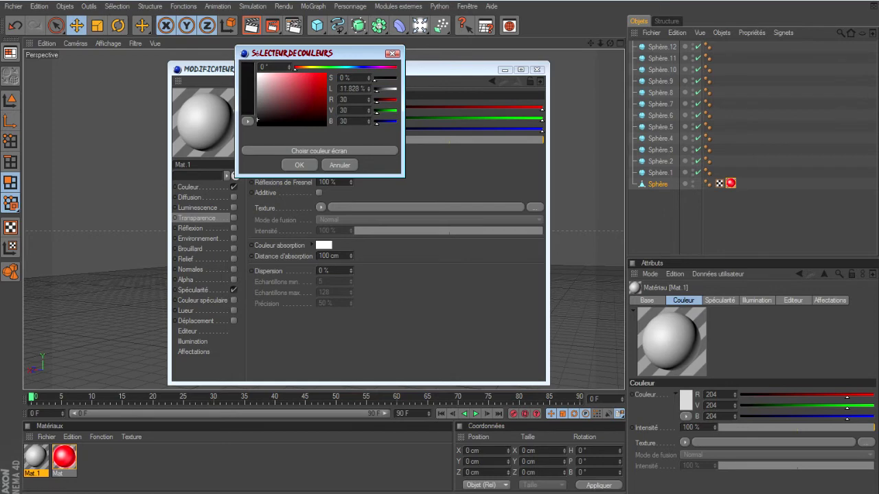
left_click_drag(257, 121, 257, 121)
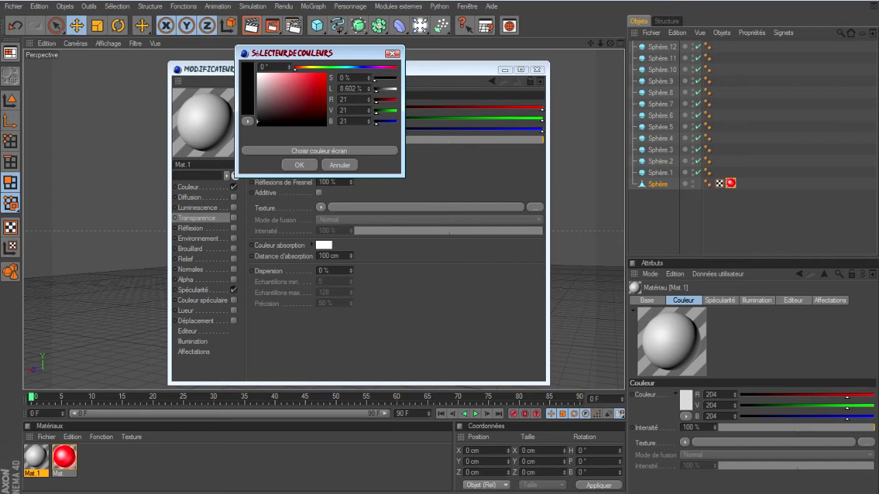
left_click(300, 165)
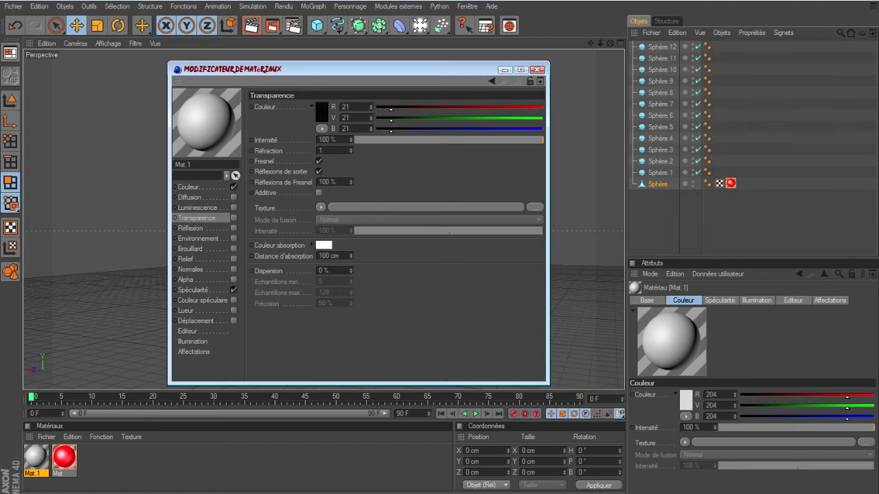
Enable reflection on the second material at 90% intensity, with a Fresnel texture at 90% intensity.
left_click(234, 228)
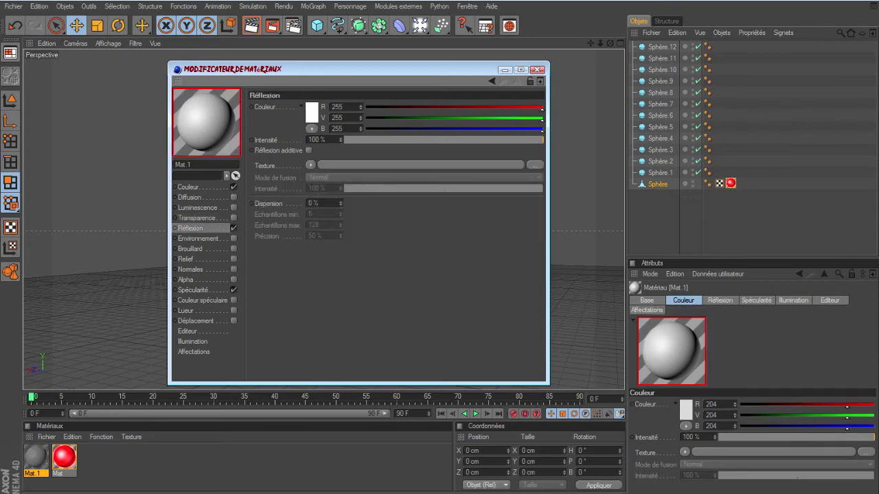
left_click_drag(326, 140, 307, 140)
type("90")
key("Return")
left_click(310, 166)
left_click(337, 291)
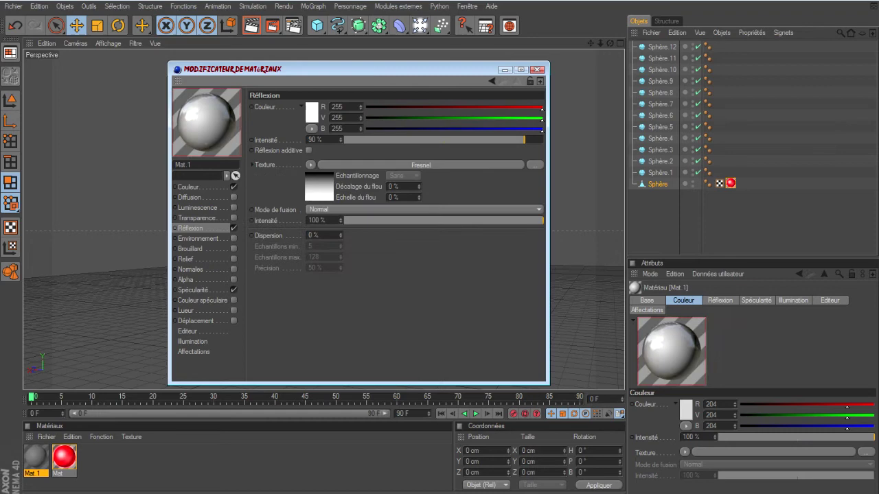
type("90")
key("Return")
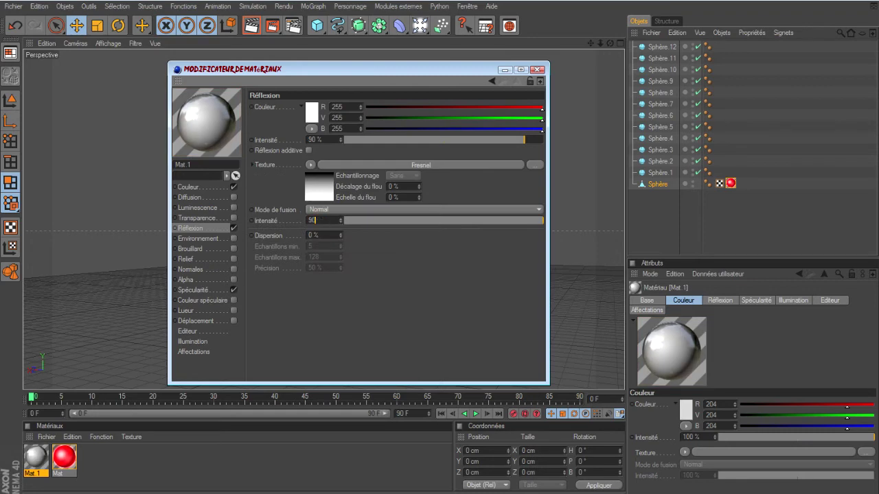
Set the second material's base colour to near-black, R 24, V 24, B 24, and close the material editor.
left_click(189, 186)
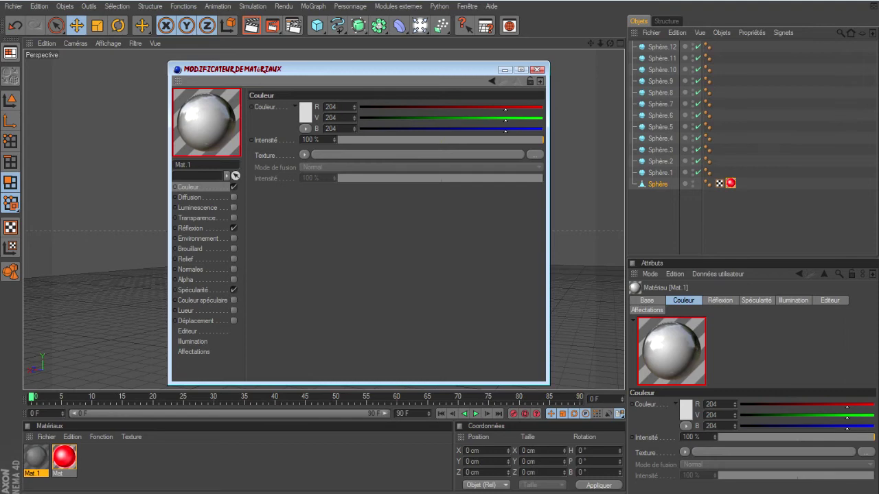
left_click(307, 110)
left_click_drag(253, 95, 245, 119)
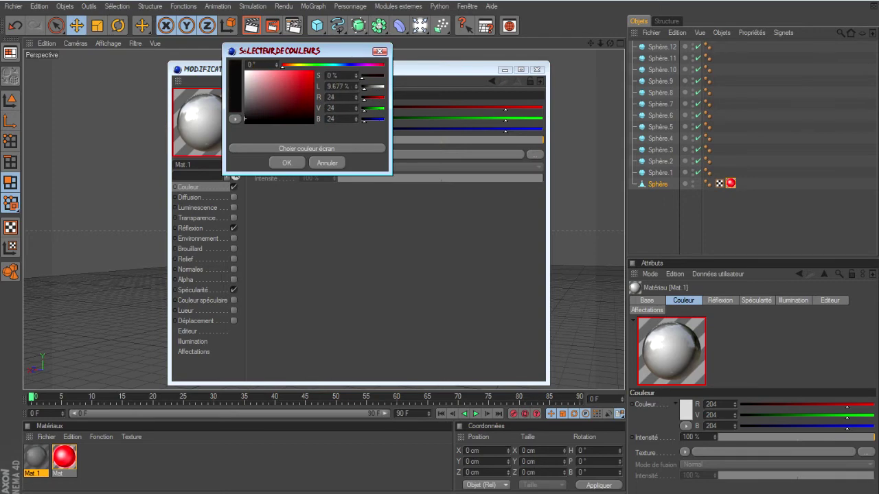
left_click(287, 162)
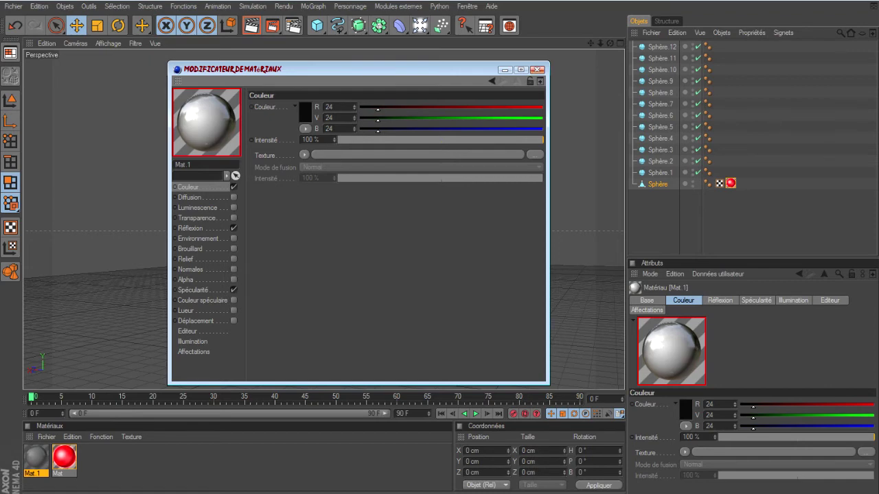
left_click(537, 69)
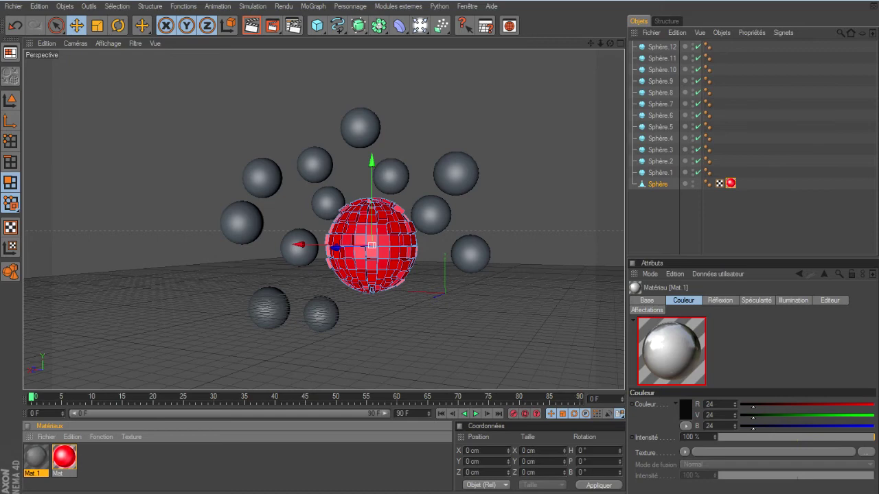
Apply the black reflective material to the small spheres Sphère.1, Sphère.2, Sphère.3 and Sphère.4.
left_click_drag(36, 457, 661, 172)
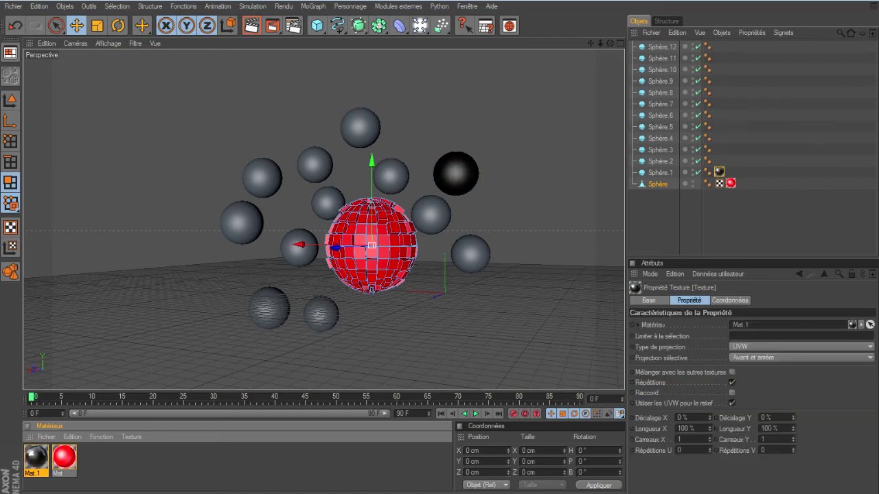
left_click_drag(36, 457, 661, 161)
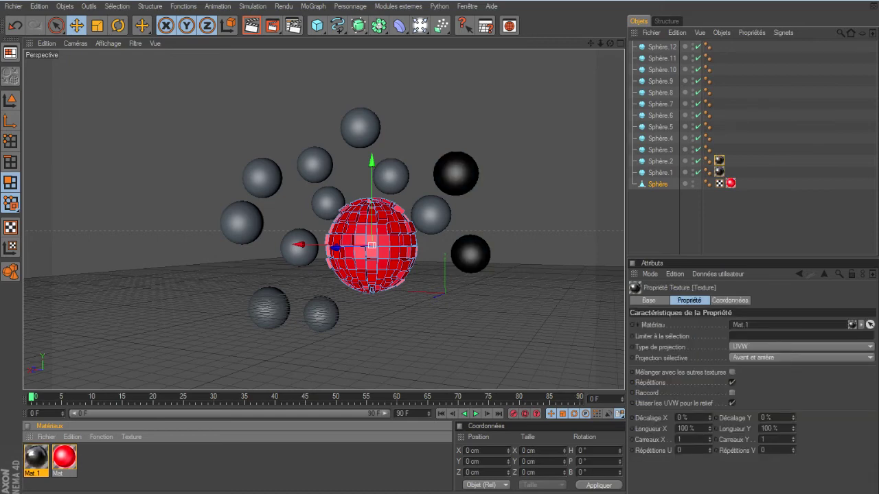
left_click_drag(35, 457, 661, 150)
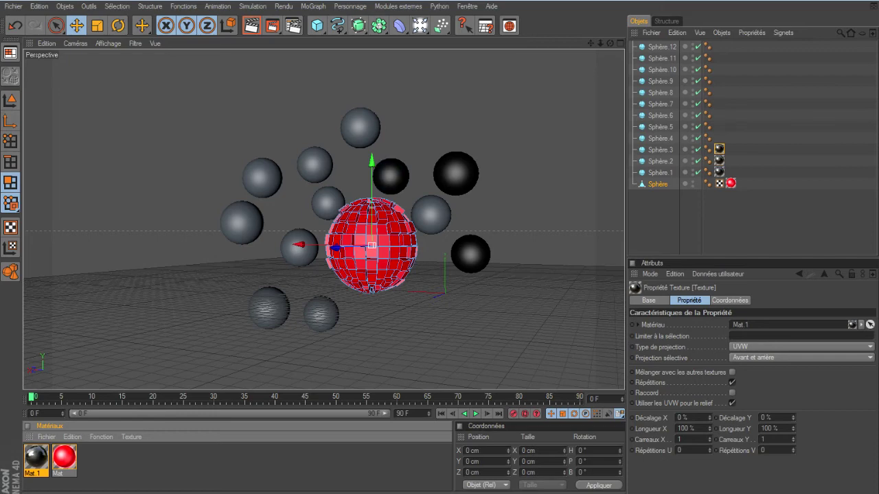
left_click(714, 223)
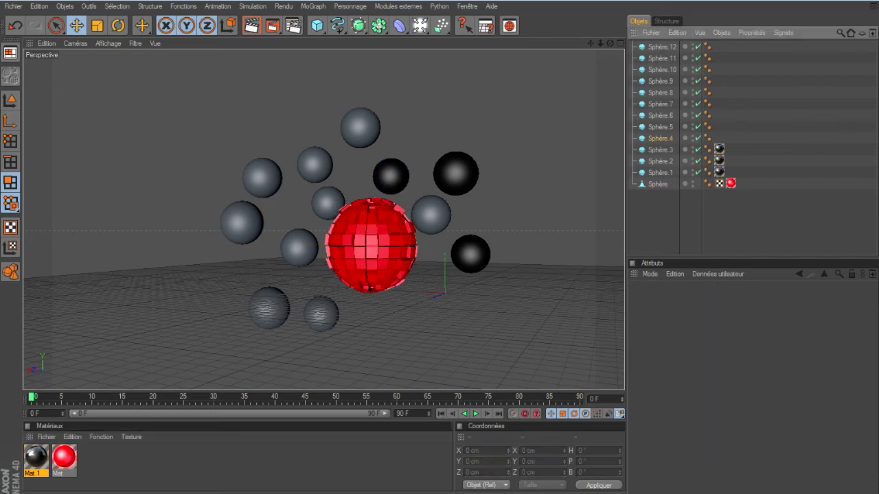
key("ctrl+v")
key("ctrl+z")
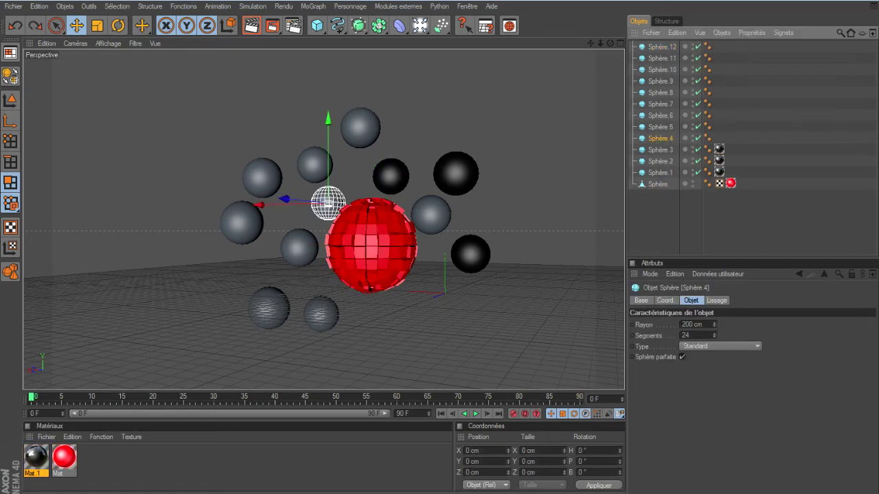
left_click(35, 457)
left_click_drag(36, 458, 660, 138)
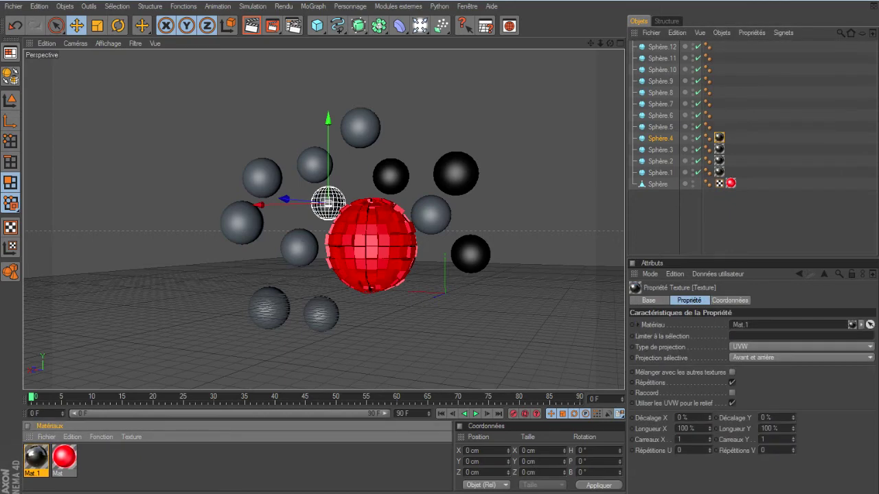
Apply the black reflective material to Sphère.12, Sphère.5, Sphère.8, Sphère.9 and Sphère.6.
left_click_drag(36, 457, 430, 215)
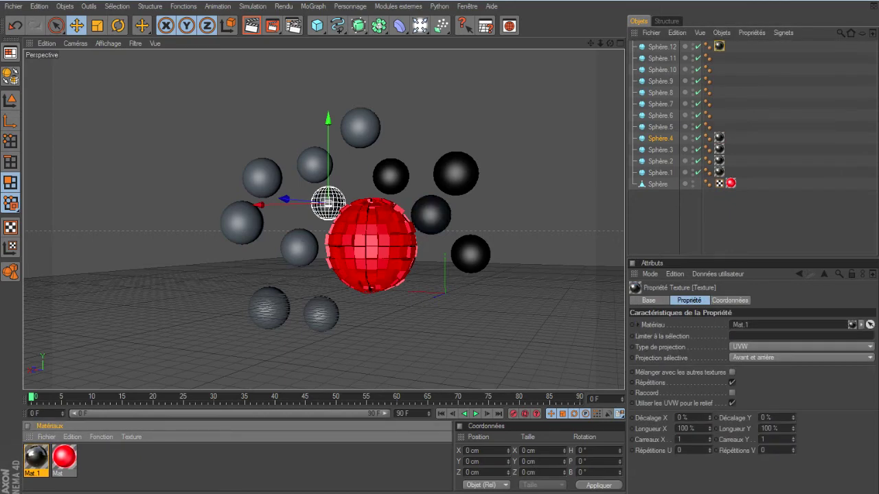
left_click_drag(35, 457, 268, 308)
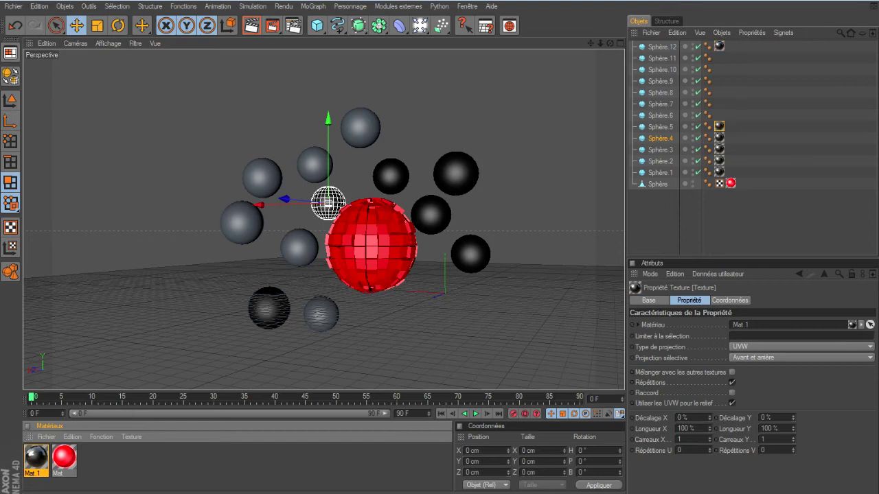
left_click_drag(36, 457, 321, 314)
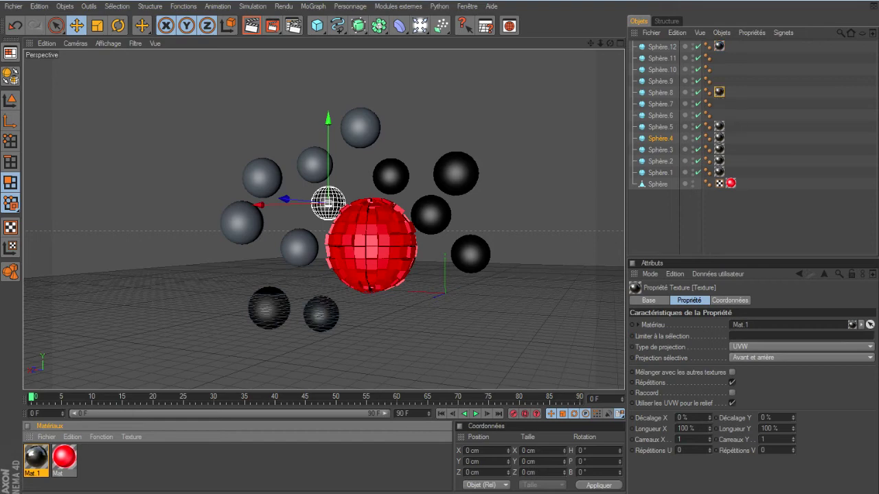
left_click_drag(36, 457, 299, 247)
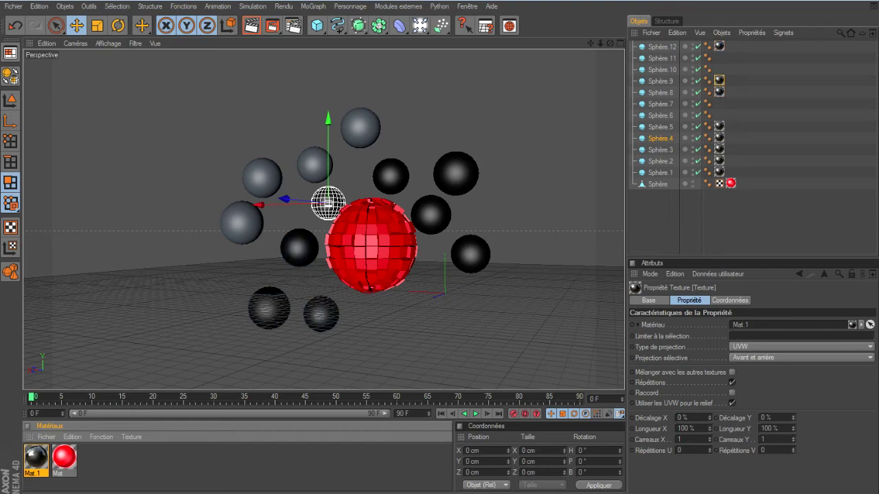
left_click_drag(36, 458, 242, 222)
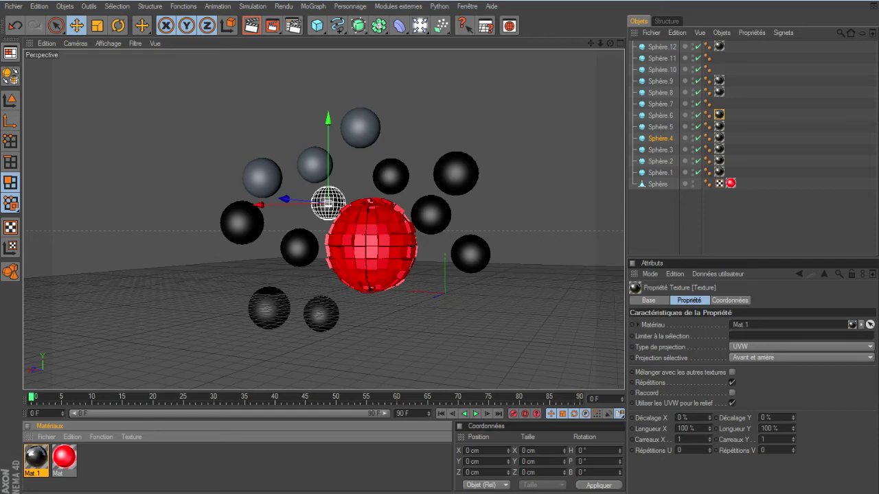
Apply the black material to Sphère.10 and remove the red material mistakenly assigned to it.
left_click_drag(64, 457, 262, 177)
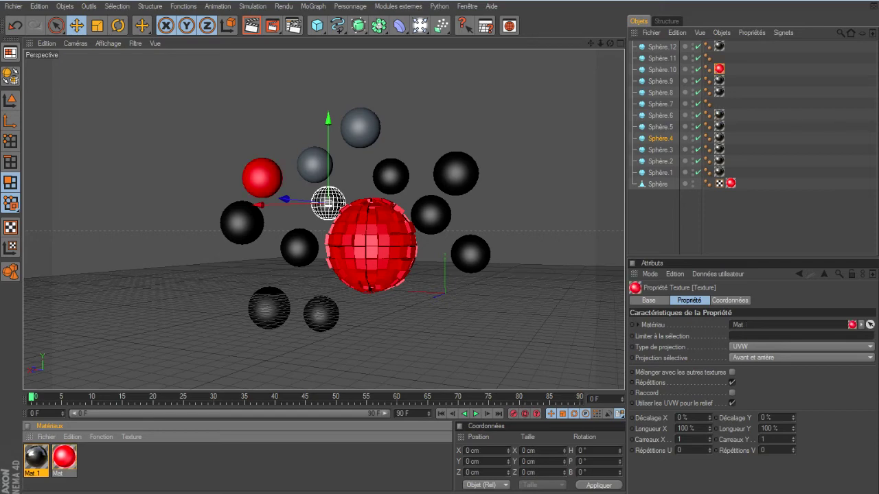
left_click_drag(36, 457, 262, 177)
left_click(719, 68)
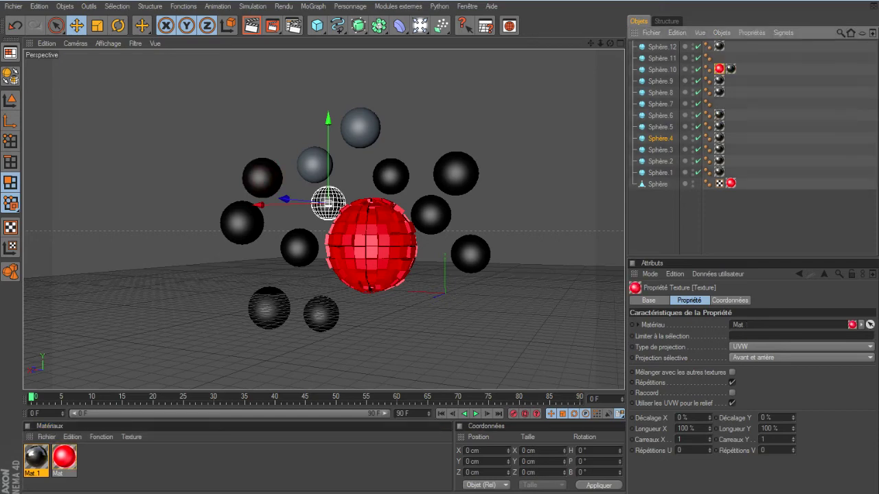
key("Delete")
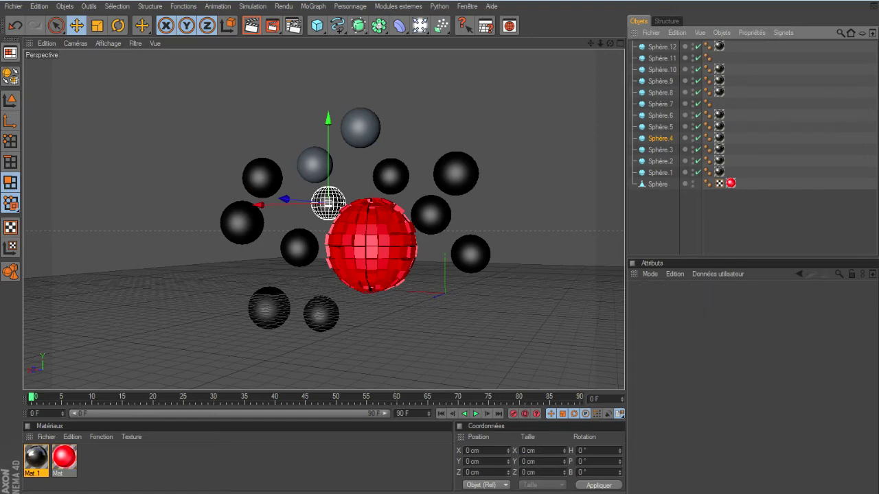
Apply the black material to the two remaining grey spheres, Sphère.7 and Sphère.11.
left_click(36, 457)
left_click_drag(315, 165, 314, 165)
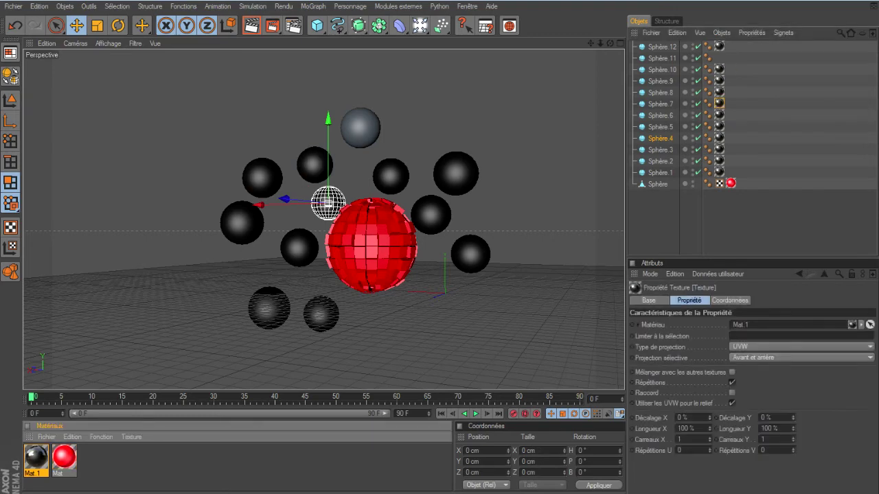
left_click_drag(328, 203, 453, 89)
key("ctrl+z")
left_click_drag(360, 127, 360, 127)
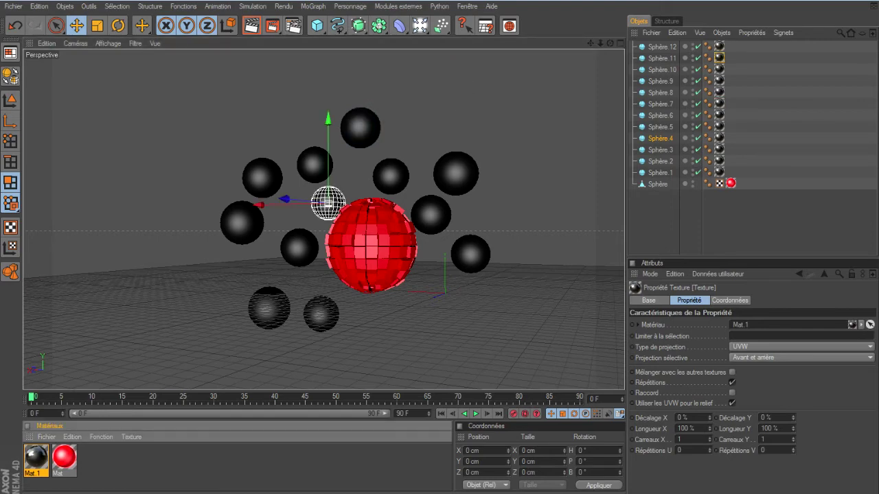
Render the perspective view to check the black spheres' reflections, and clear the object selection.
left_click_drag(610, 43, 601, 52)
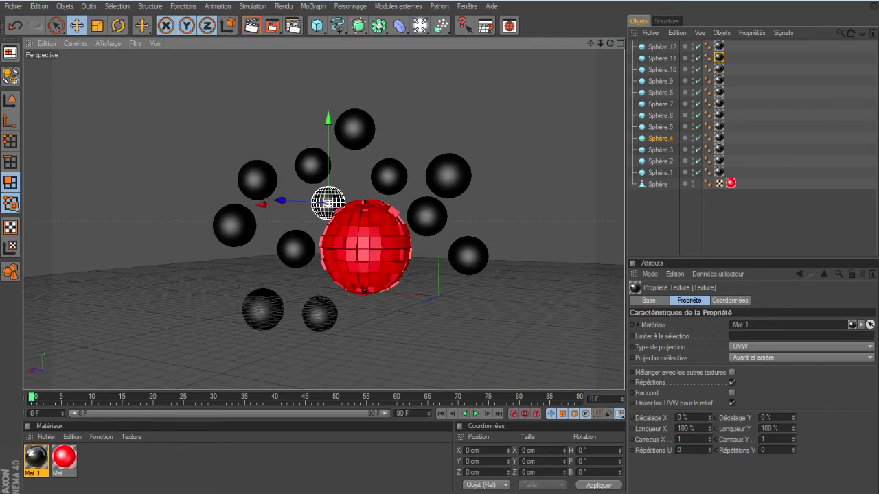
left_click(251, 25)
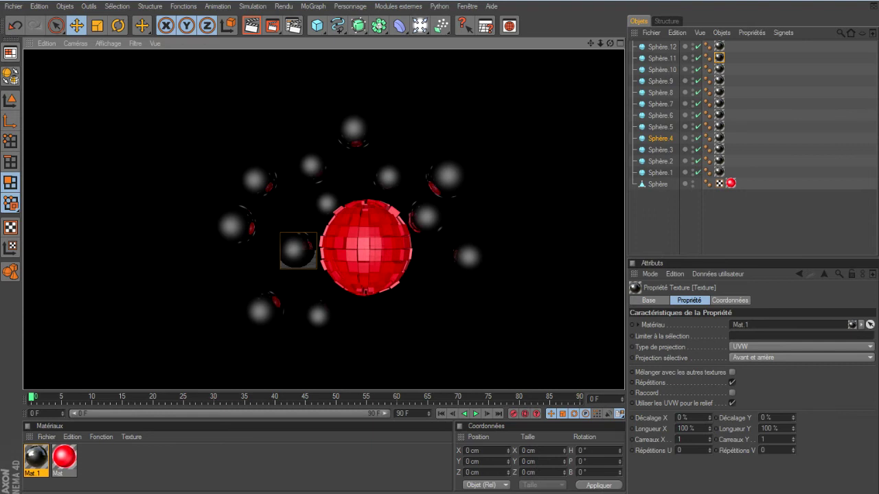
left_click(661, 139)
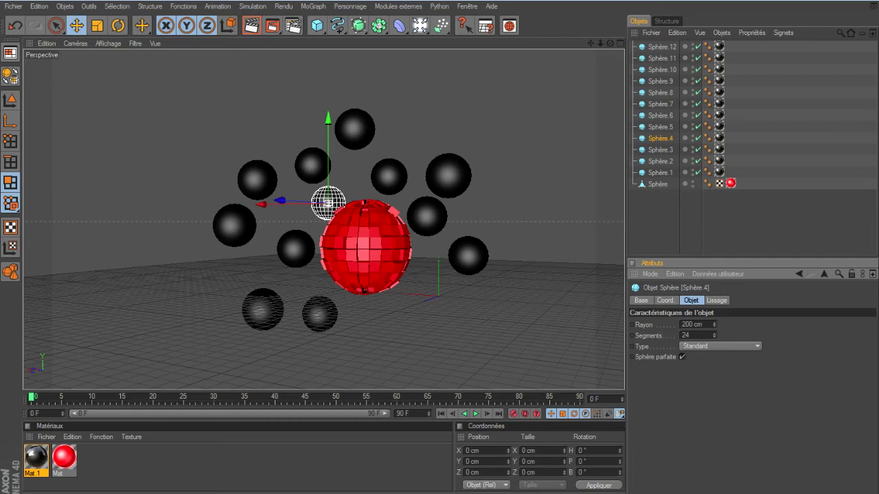
left_click(753, 221)
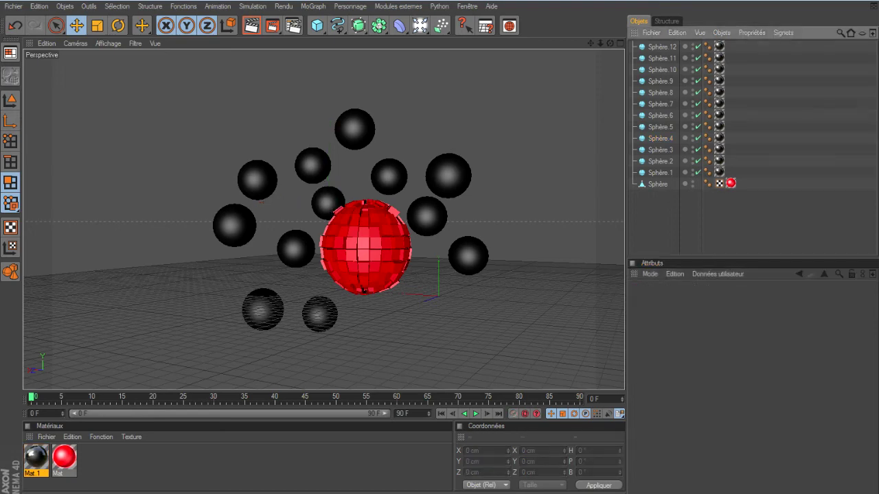
Add a floor object (Sol) and move it along the X axis to about 618 cm, beneath the large sphere.
left_click(419, 26)
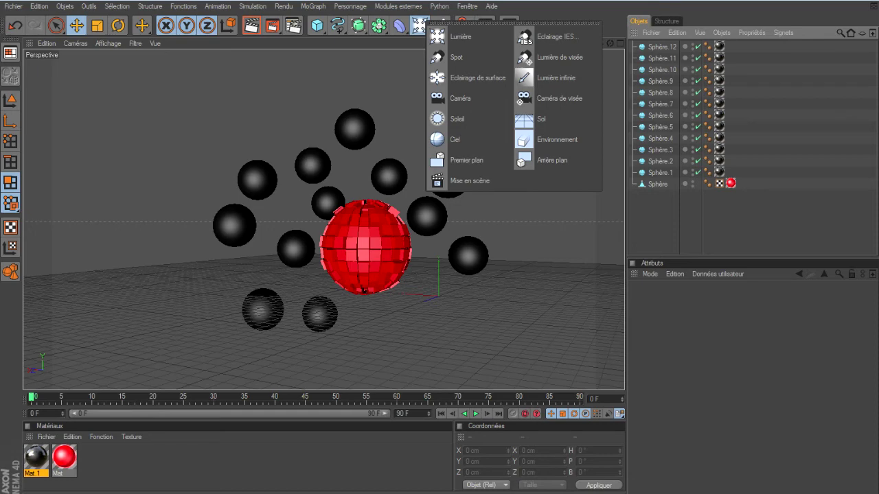
left_click(541, 119)
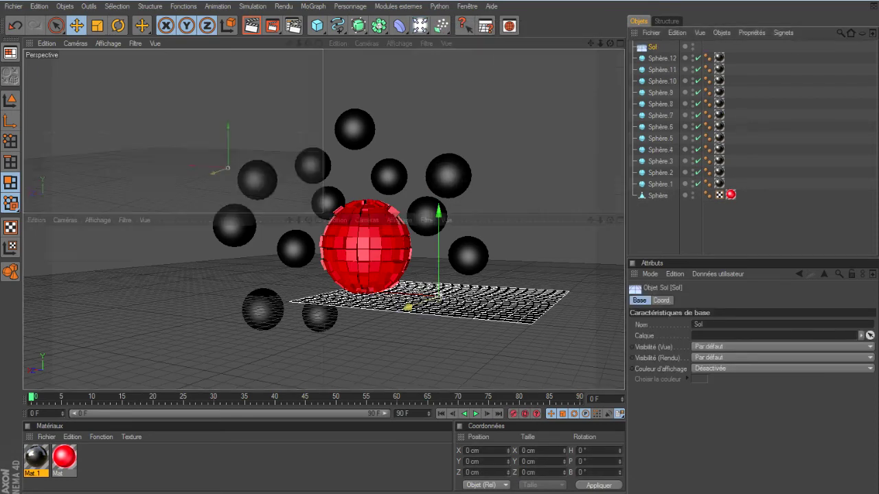
middle_click(408, 307)
left_click_drag(473, 130, 555, 130)
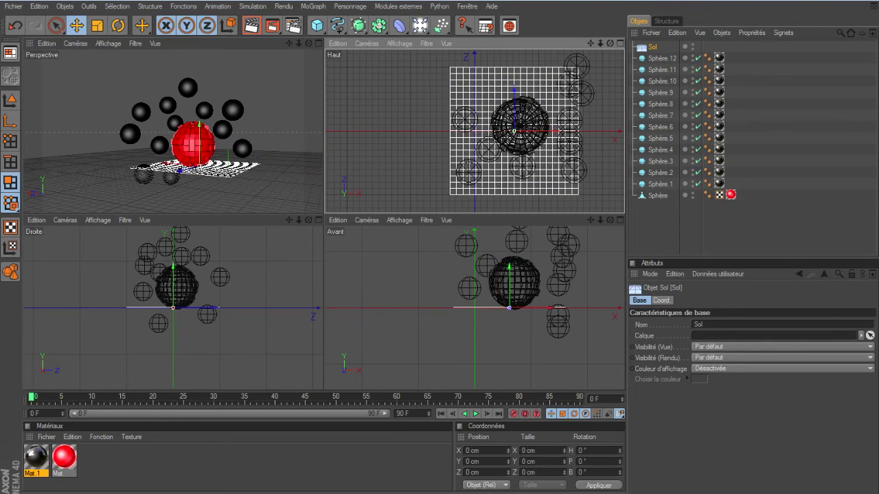
Stand the floor upright with a P rotation of 90° and move it behind the spheres, to Z about -1314 cm.
left_click(662, 301)
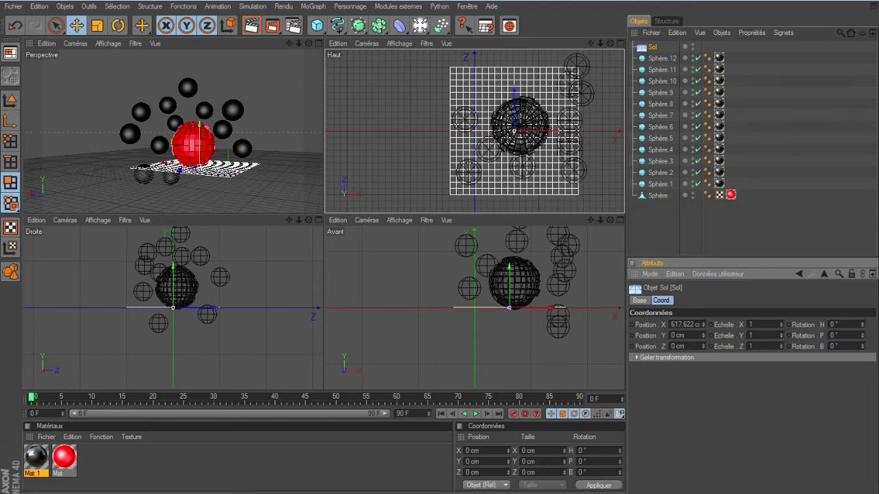
left_click(833, 335)
type("90")
key("Return")
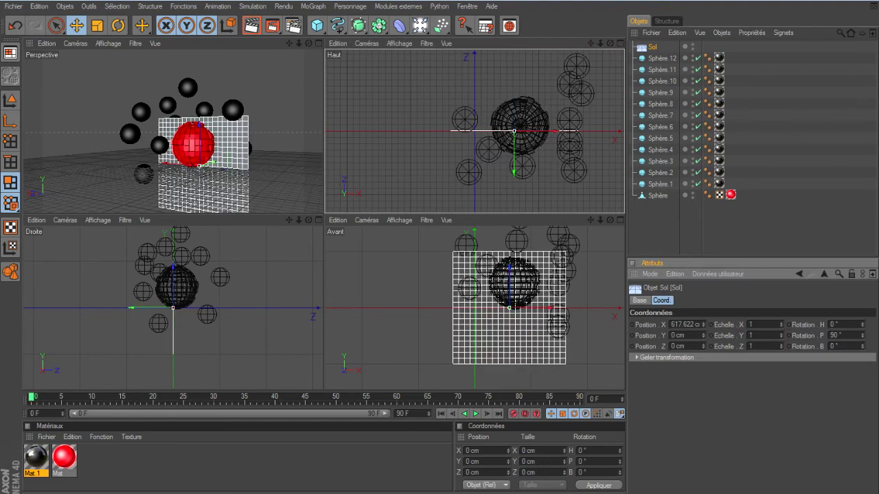
left_click_drag(213, 163, 217, 162)
left_click_drag(218, 129, 232, 161)
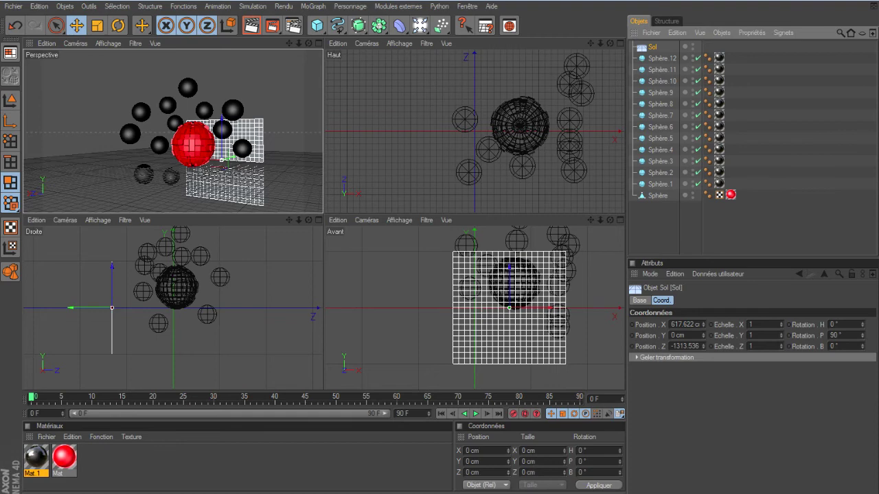
Duplicate the upright floor and set the copy's B rotation to 90°.
key("ctrl+c")
key("ctrl+v")
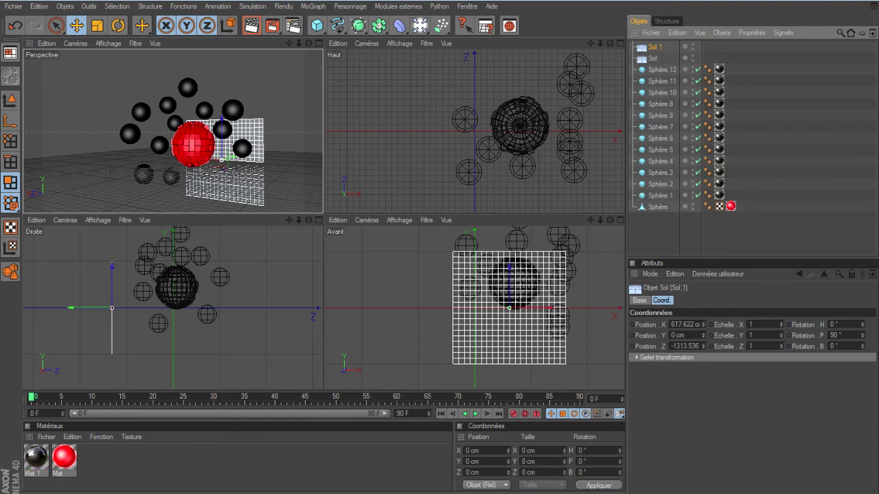
double_click(834, 347)
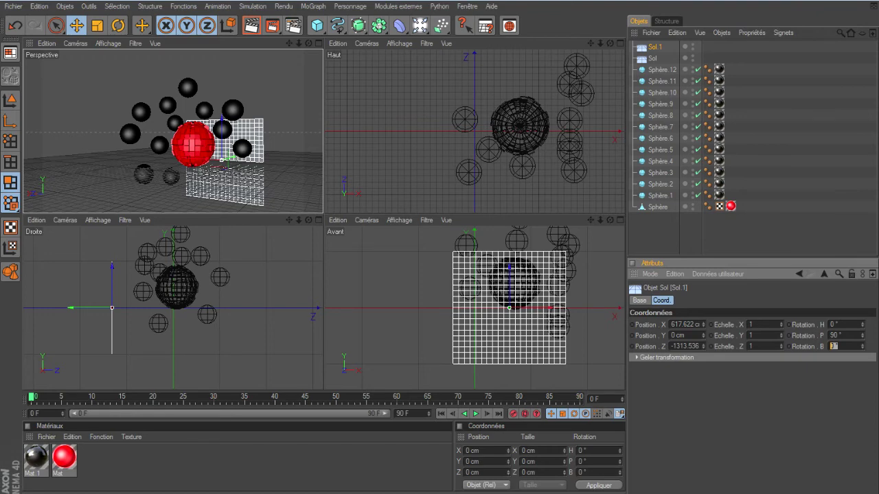
type("90")
key("Return")
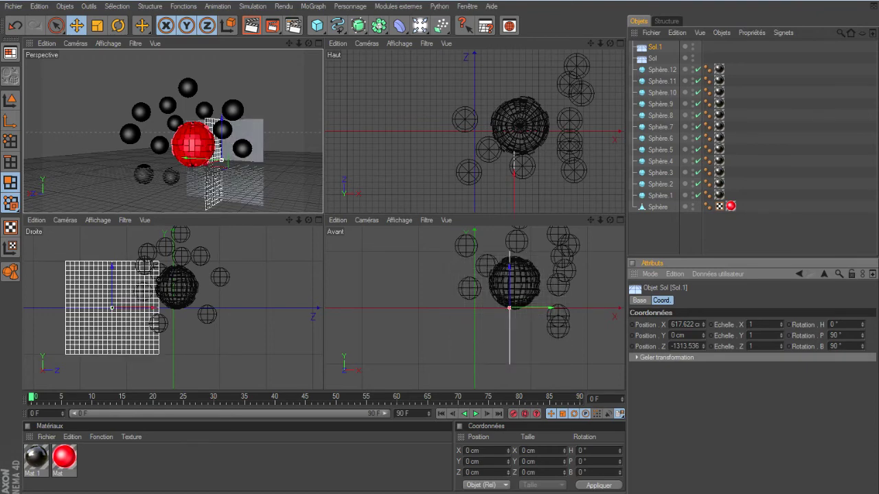
Move the copied floor to the opposite side of the spheres from the first one, and maximise the perspective view.
left_click_drag(200, 158, 67, 165)
mouse_move(102, 121)
left_mouse_down()
mouse_move(102, 96)
mouse_move(103, 111)
left_mouse_up()
left_click(118, 461)
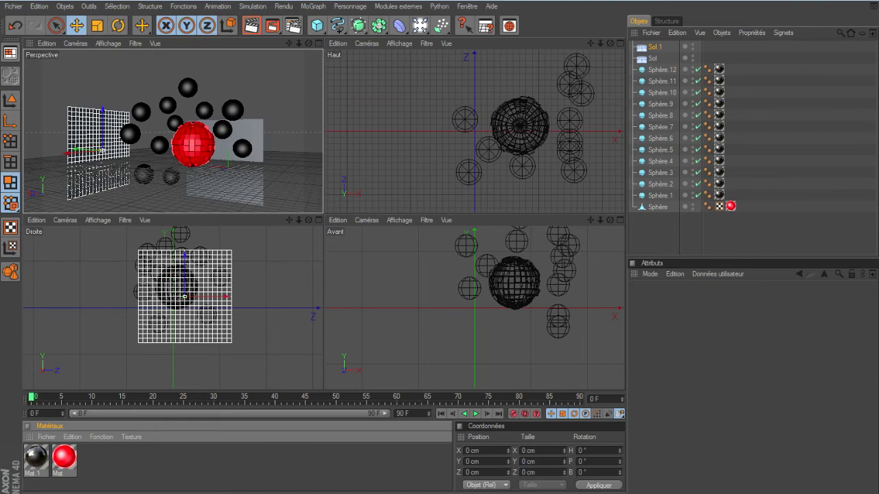
key("F1")
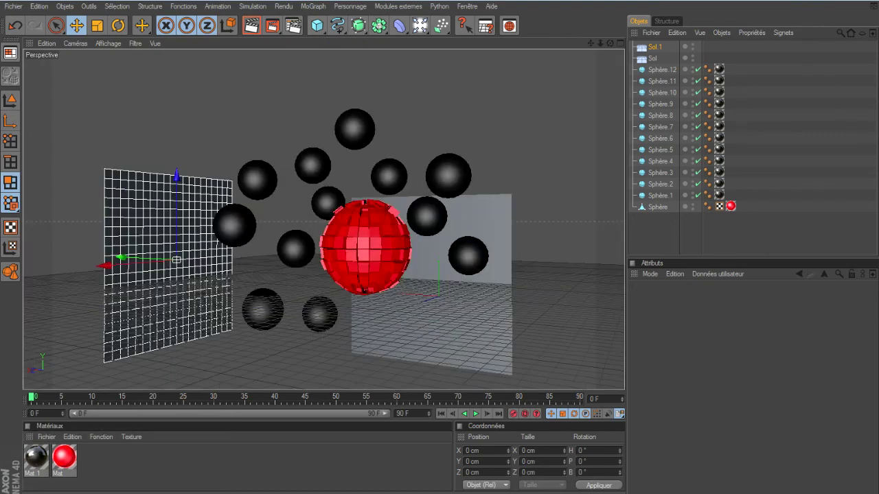
left_click_drag(609, 43, 594, 47)
left_click_drag(357, 221, 360, 221, "alt")
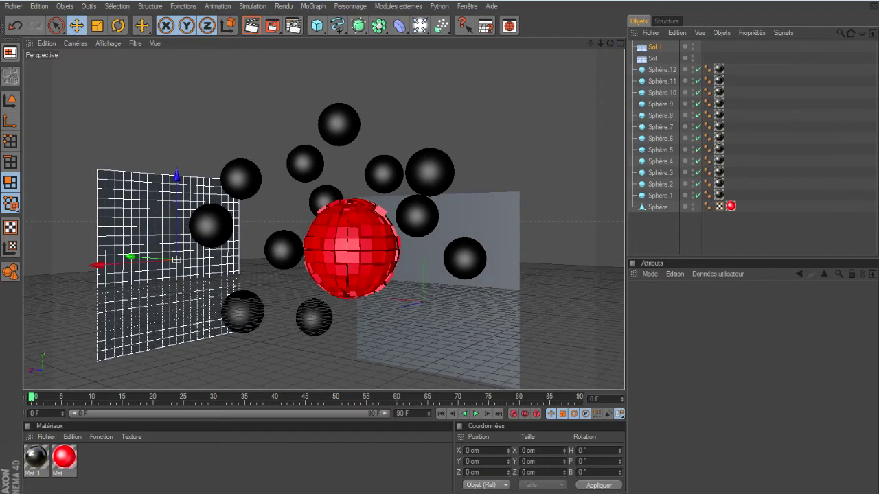
Create a new material for the floors and set its colour to a near-white RGB of 230, 230, 230.
double_click(185, 461)
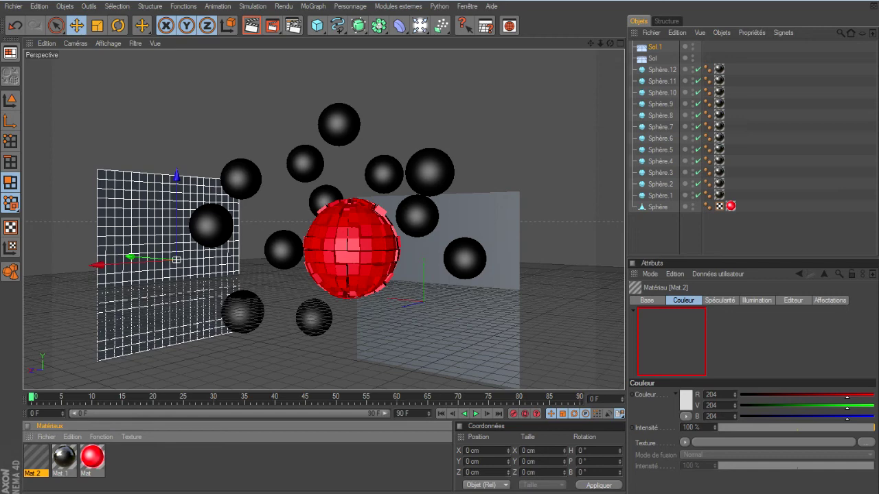
double_click(36, 457)
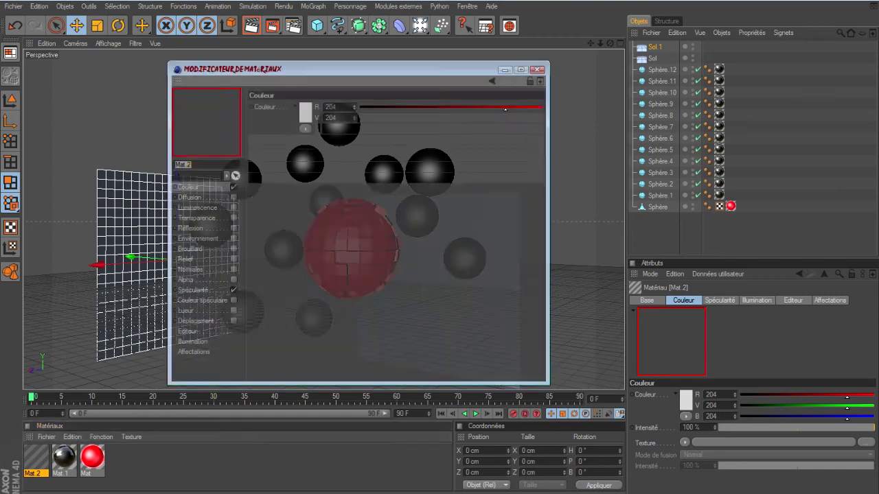
left_click(306, 112)
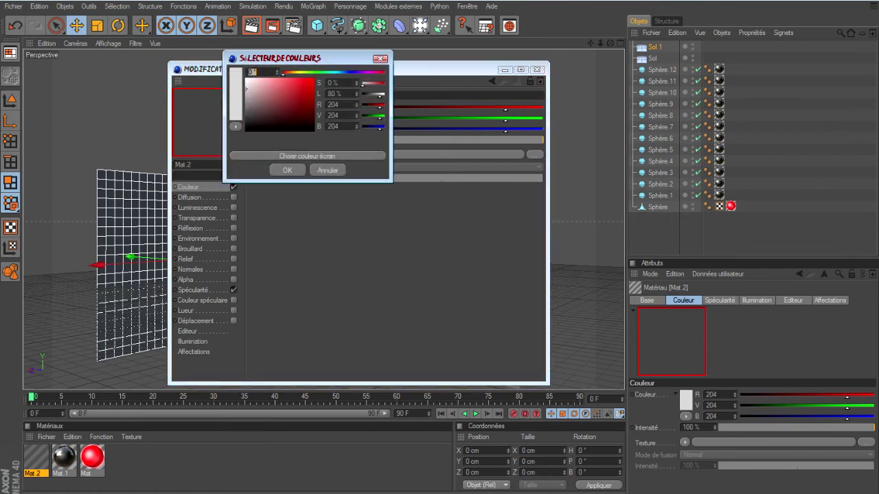
left_click_drag(246, 87, 246, 83)
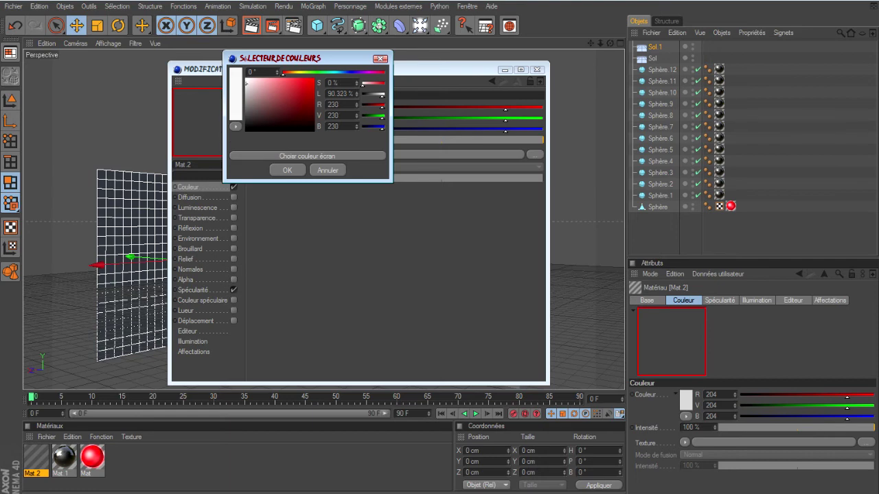
left_click(287, 170)
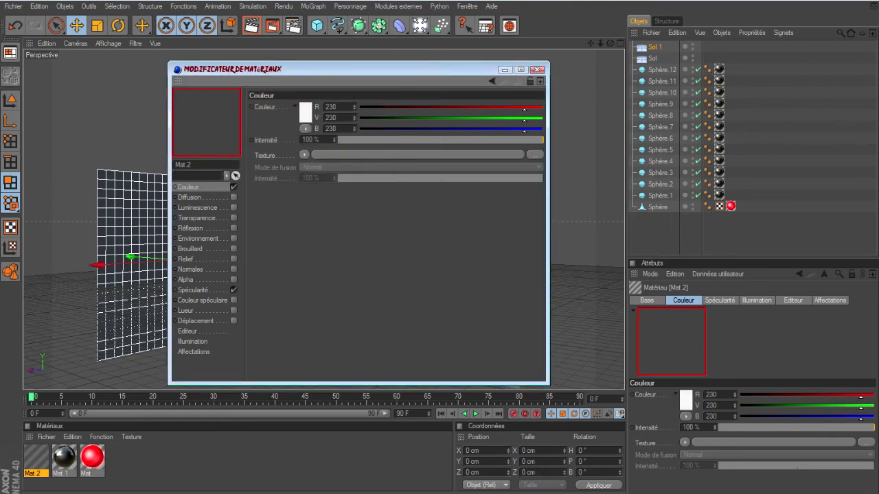
Enable reflection on the new near-white material with a Fresnel texture, and close the material editor.
left_click(234, 227)
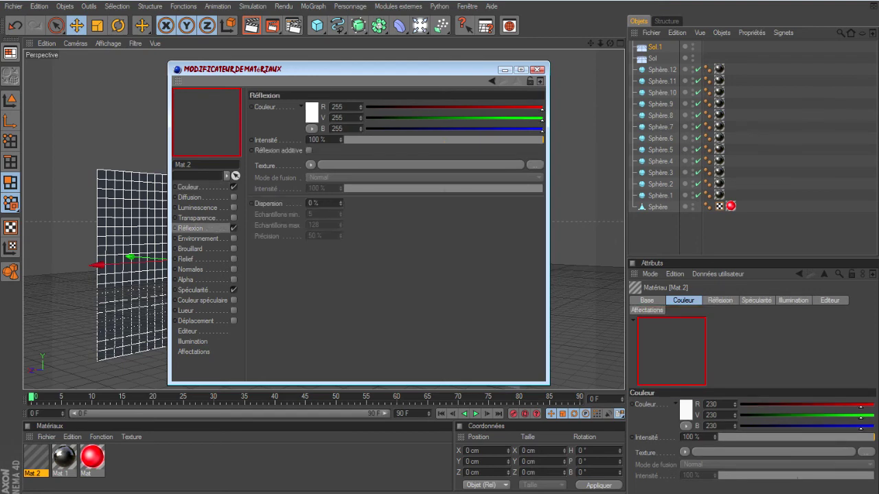
left_click(311, 164)
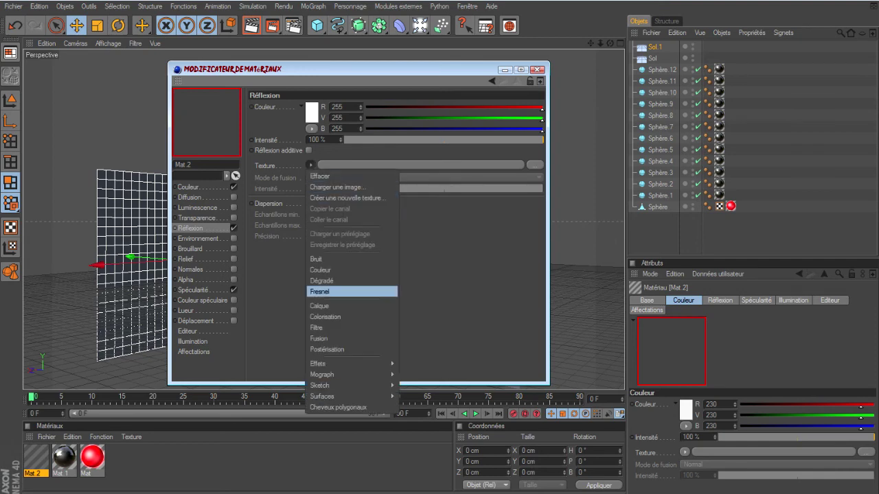
left_click(351, 292)
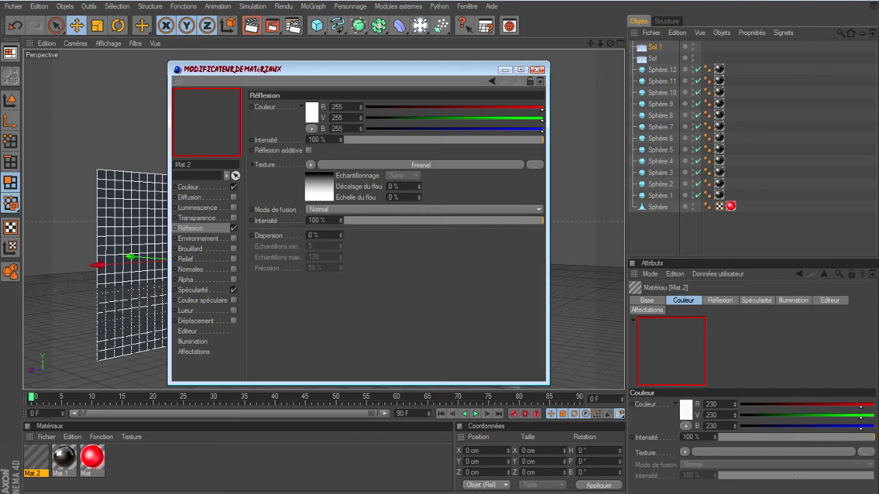
left_click(537, 69)
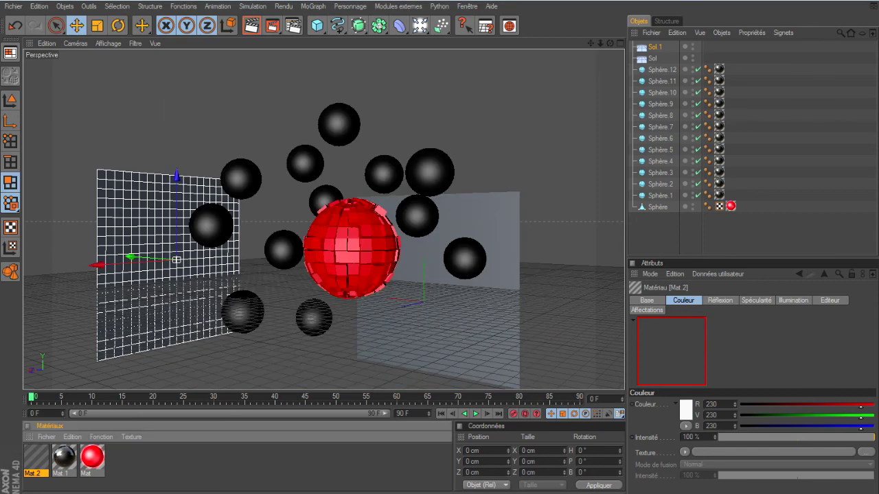
Turn off specularity on the black sphere material Mat.1.
left_click(64, 458)
double_click(63, 459)
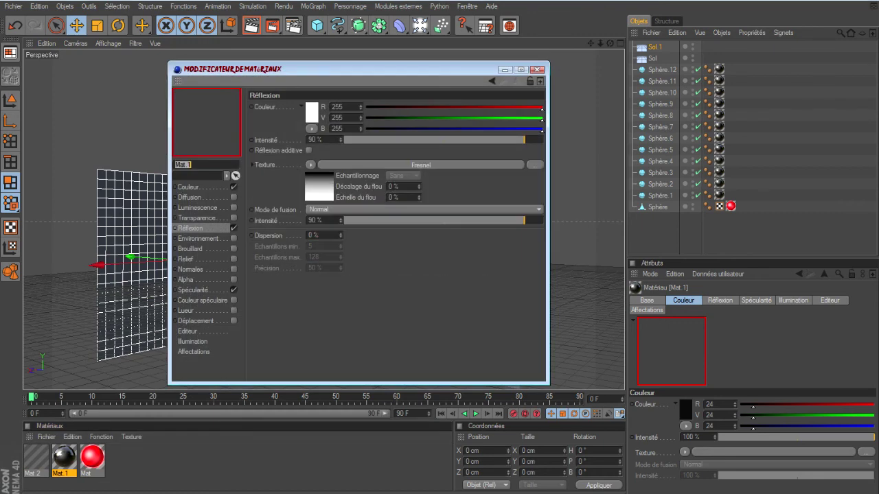
left_click(234, 289)
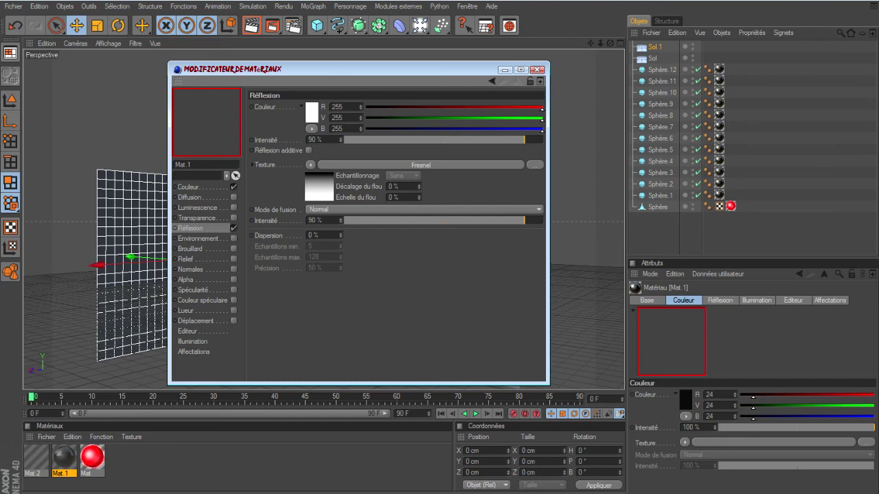
left_click(536, 69)
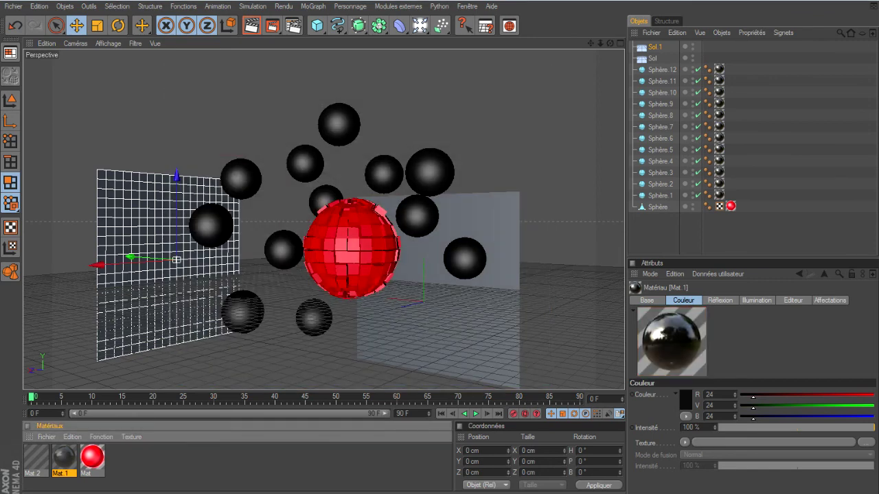
Apply the near-white material Mat.2 to both upright floors, Sol and Sol.1, and render a preview of the perspective view.
left_click(37, 458)
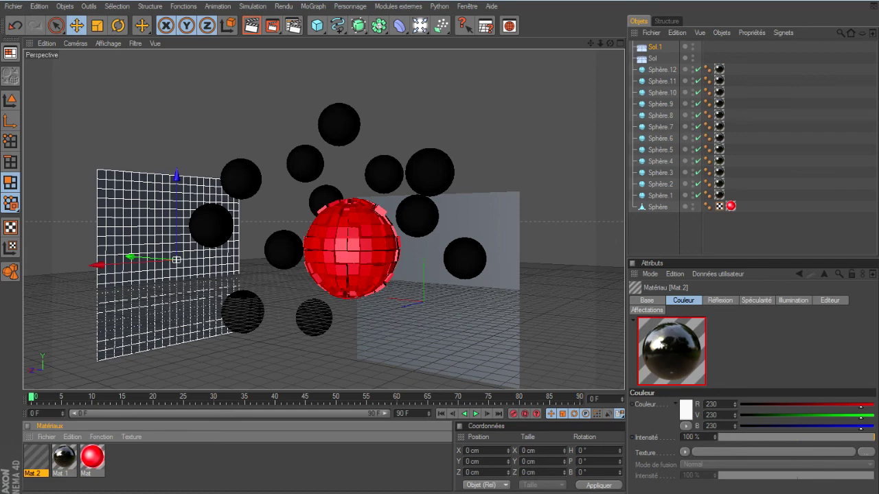
left_click_drag(36, 458, 652, 58)
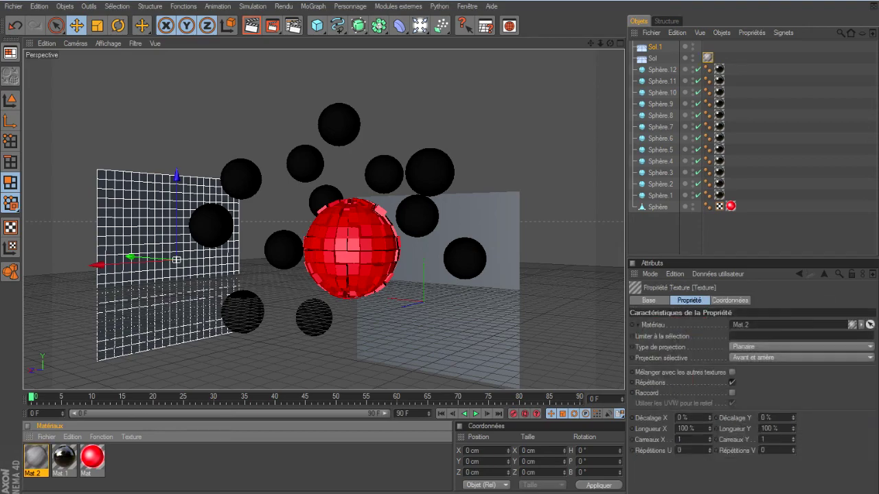
left_click_drag(37, 458, 591, 33)
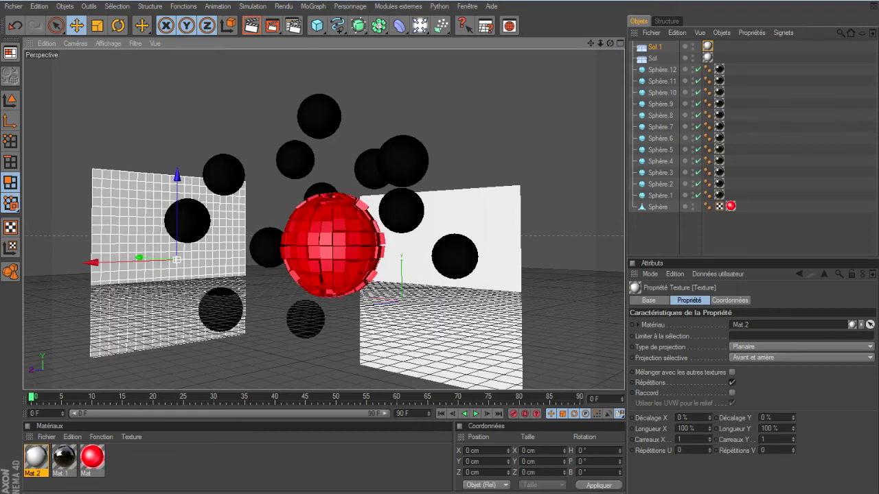
key("ctrl+r")
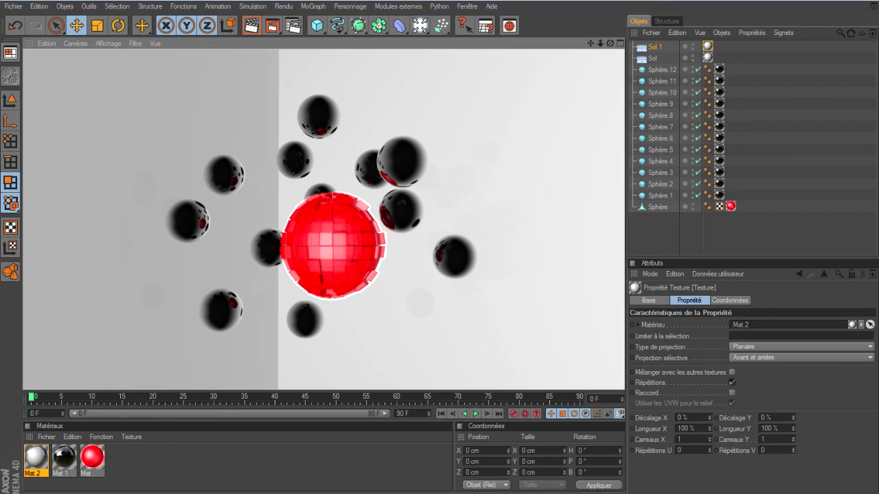
Delete the duplicated floor Sol.1 and render the perspective view again to check the background.
left_click(655, 47)
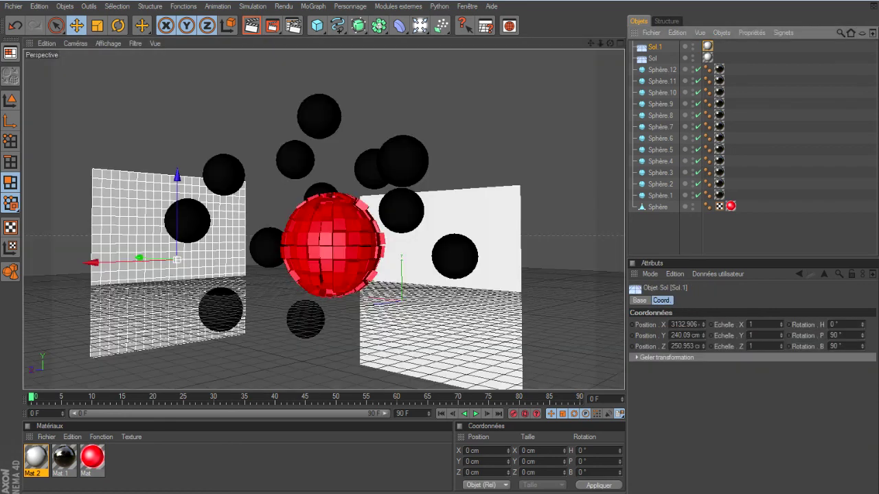
key("Delete")
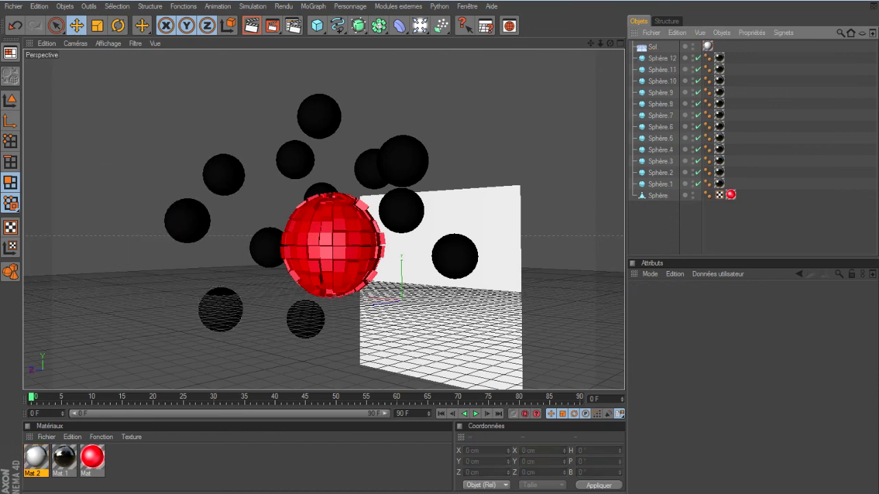
key("ctrl+r")
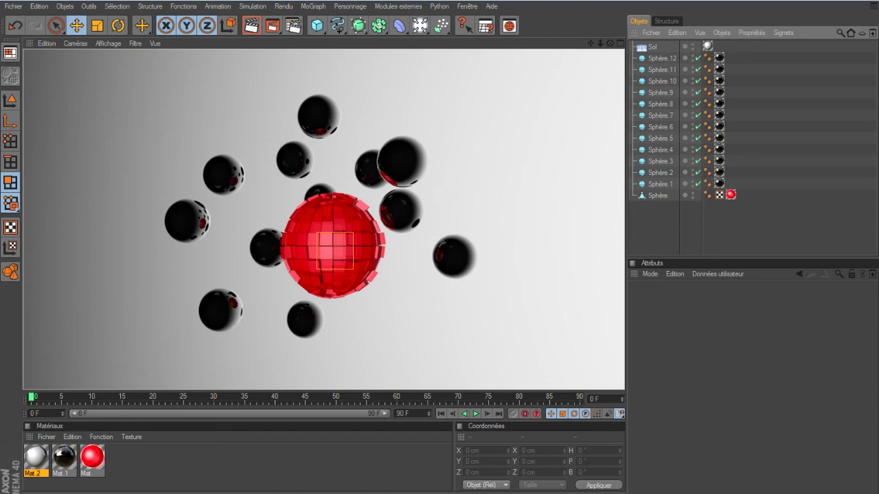
key("a")
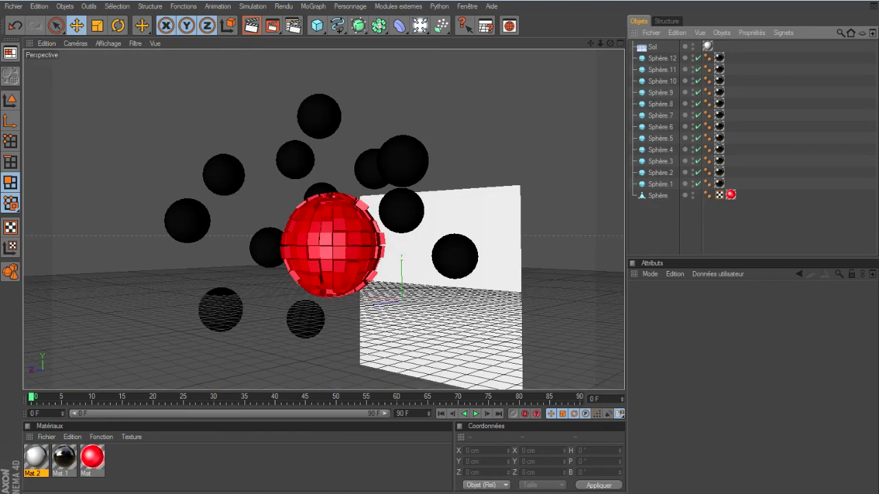